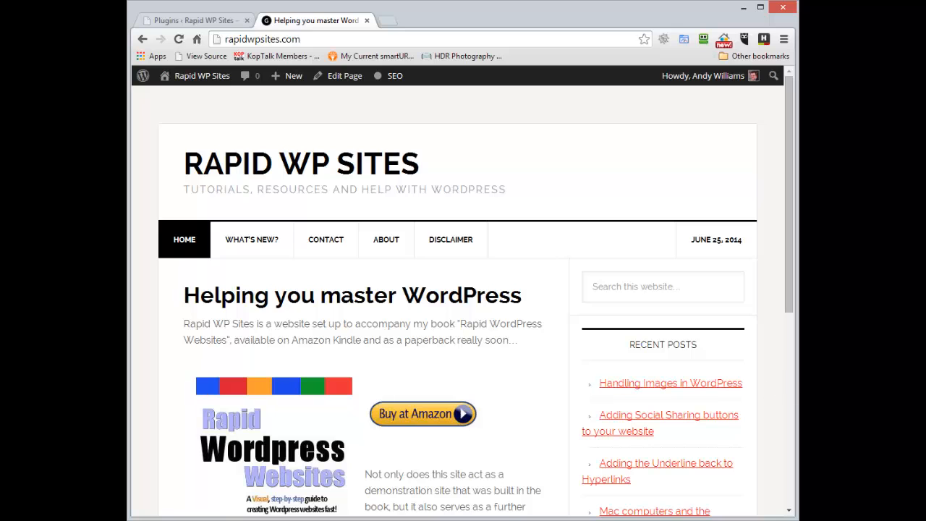
# - Look through the site's home page and the search, recent posts and categories widgets in its sidebar
pyautogui.moveTo(790, 218); pyautogui.dragTo(790, 368)
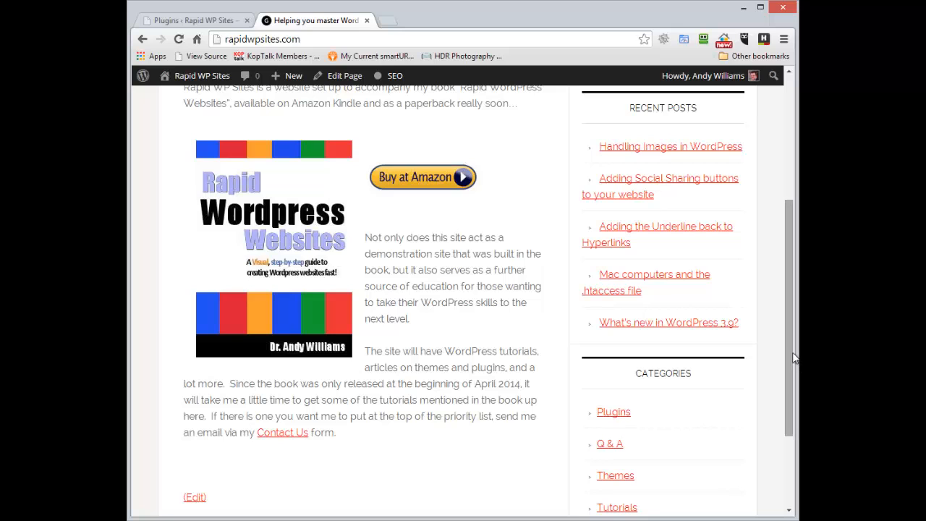
pyautogui.scroll(-2, 788, 364)
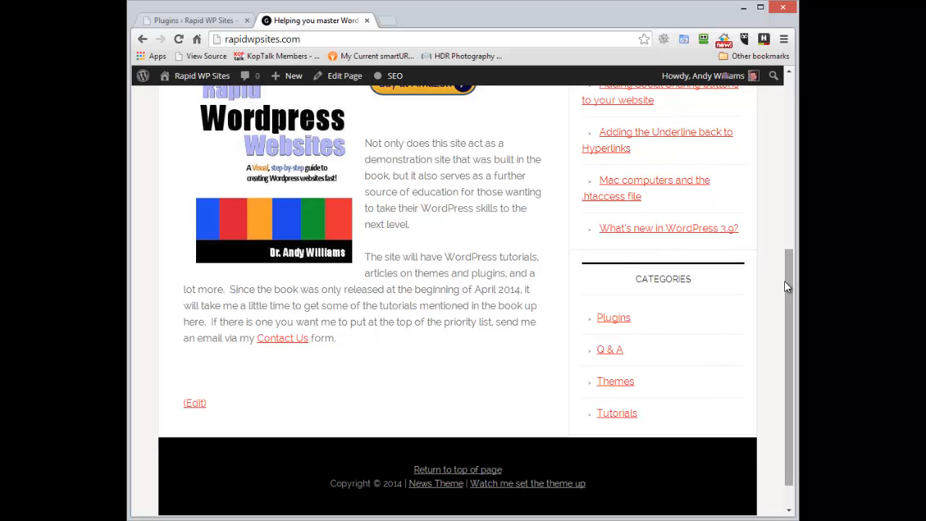
pyautogui.moveTo(787, 281); pyautogui.dragTo(789, 173)
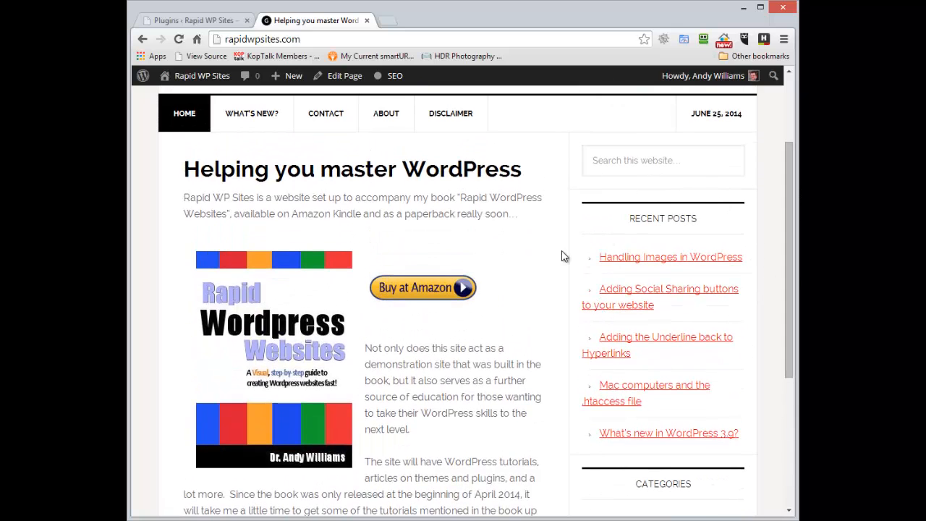
pyautogui.moveTo(790, 204); pyautogui.dragTo(794, 156)
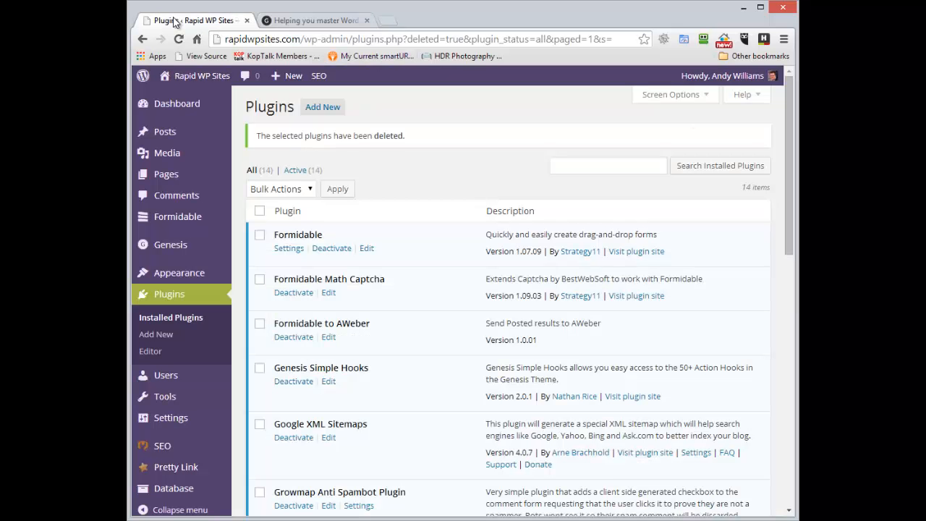
# - Search the WordPress plugin directory for "dynamic widgets" from the site's plugin administration
pyautogui.click(176, 20)
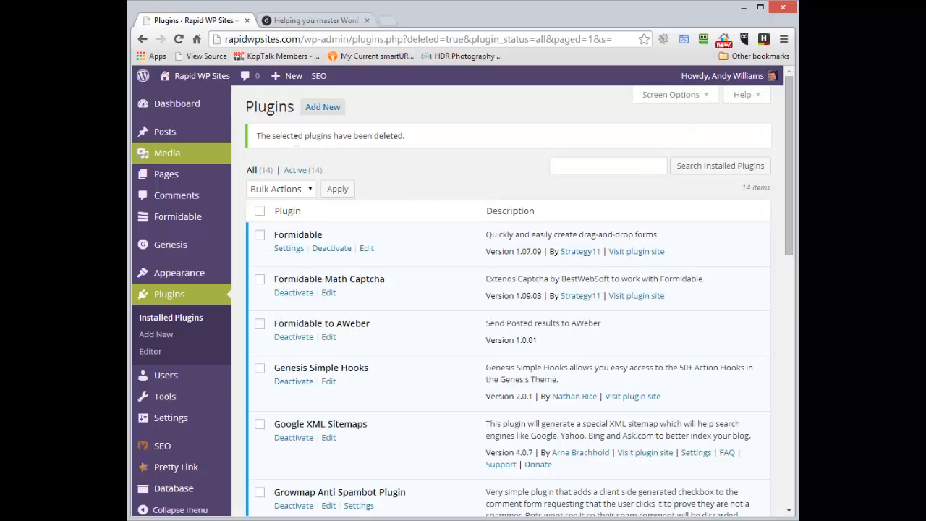
pyautogui.click(318, 107)
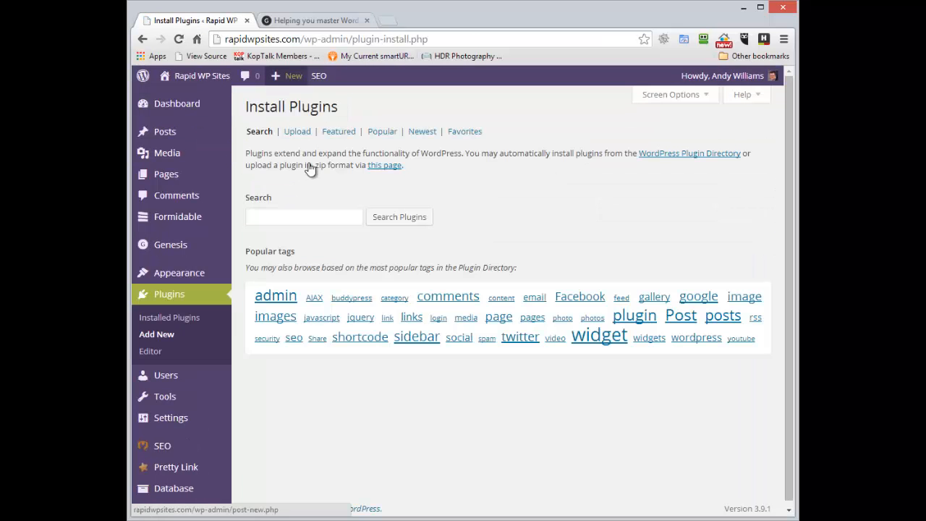
pyautogui.click(310, 215)
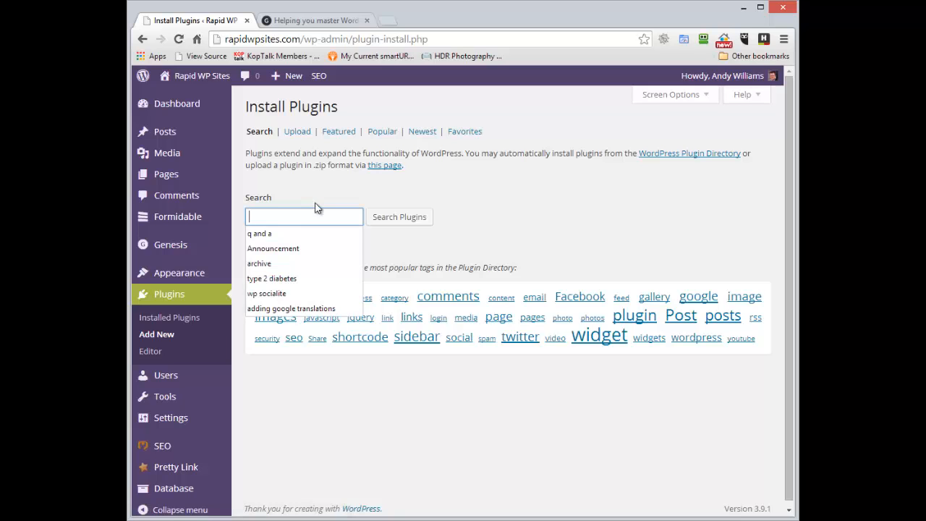
pyautogui.write('dyna')
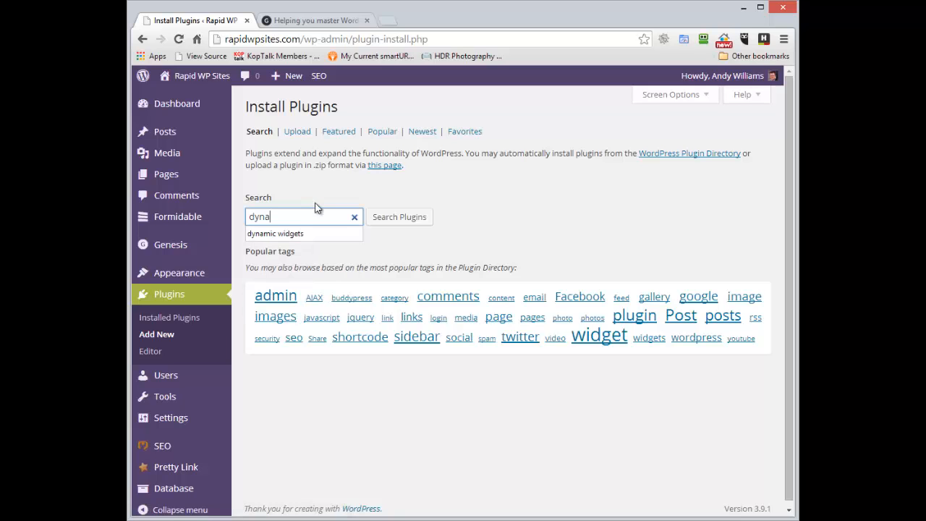
pyautogui.write('mic widgets')
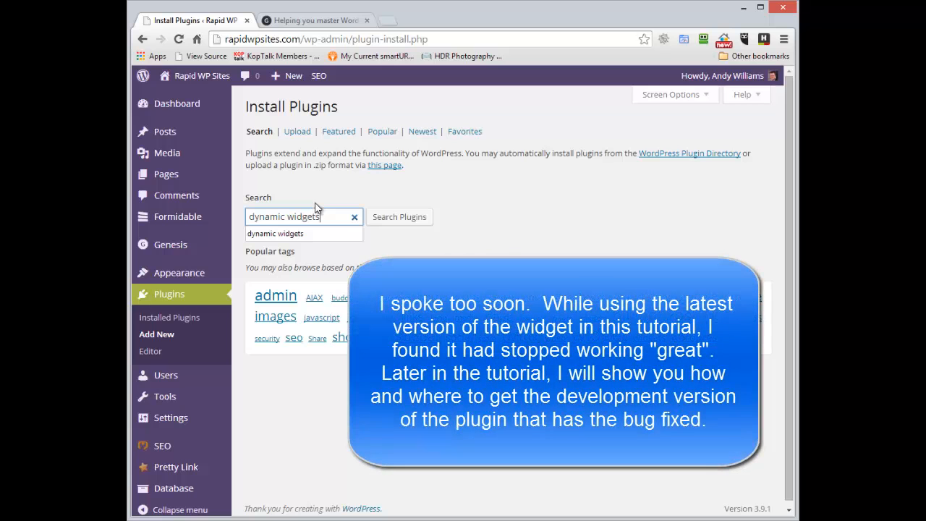
pyautogui.press('Return')
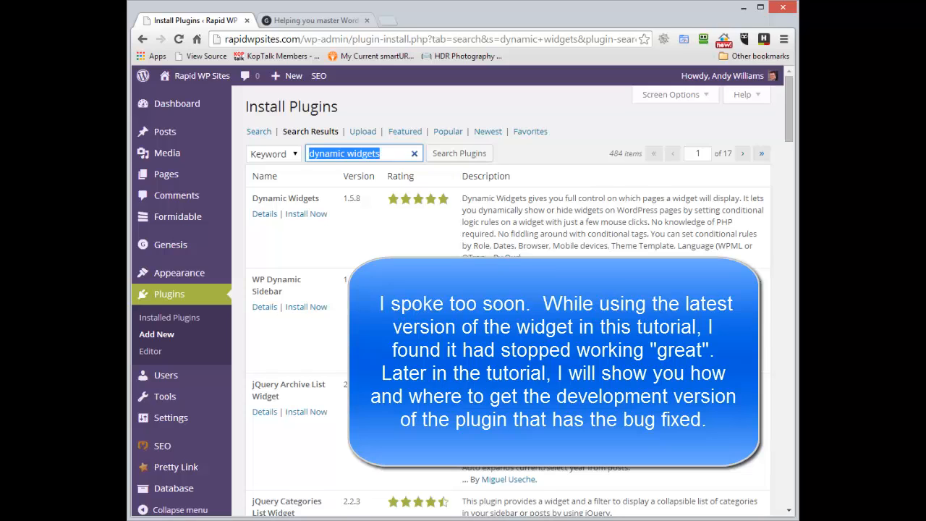
# - Install the Dynamic Widgets 1.5.8 plugin and activate it
pyautogui.click(294, 215)
pyautogui.click(443, 118)
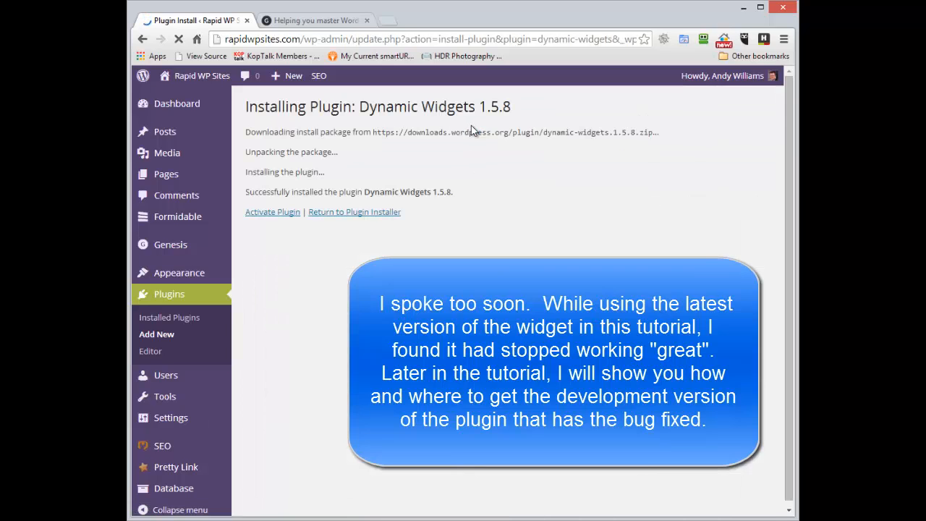
pyautogui.click(282, 214)
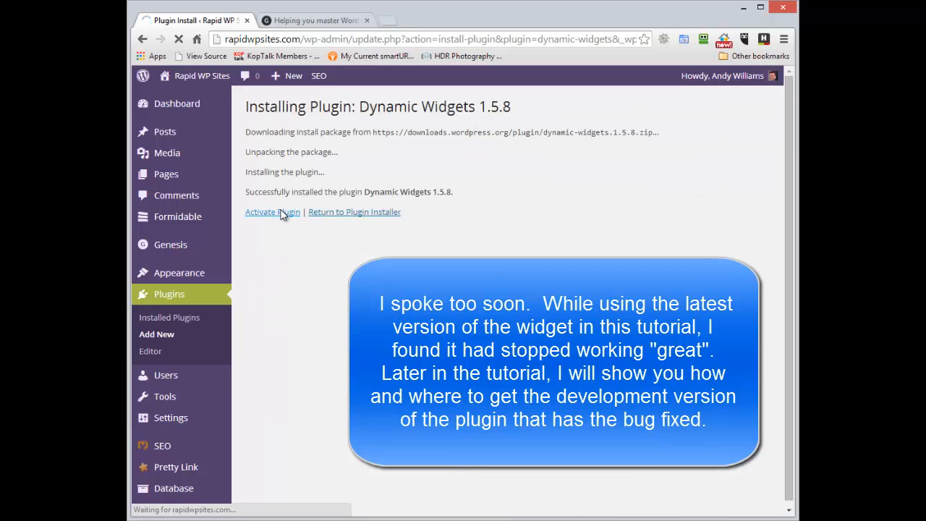
pyautogui.click(293, 214)
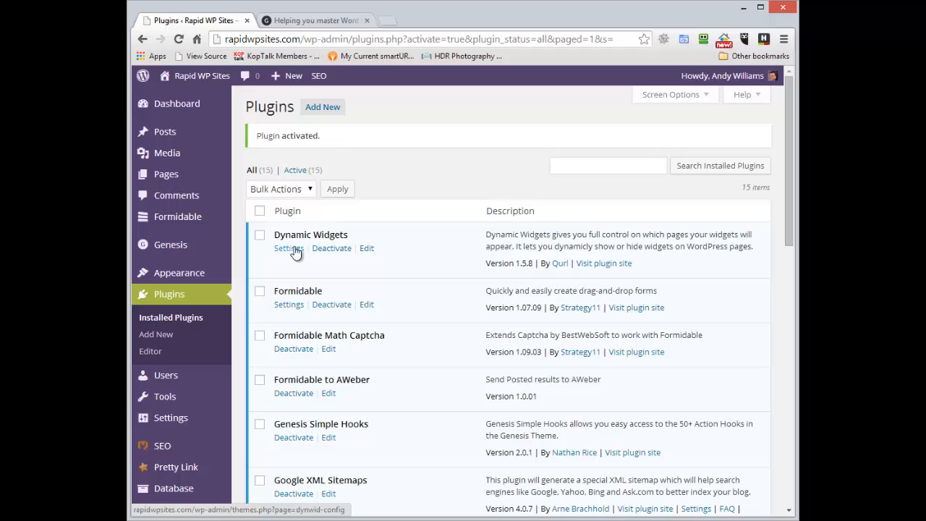
# - View the Dynamic Widgets settings, and expand the Primary Sidebar area on the Widgets page
pyautogui.click(294, 249)
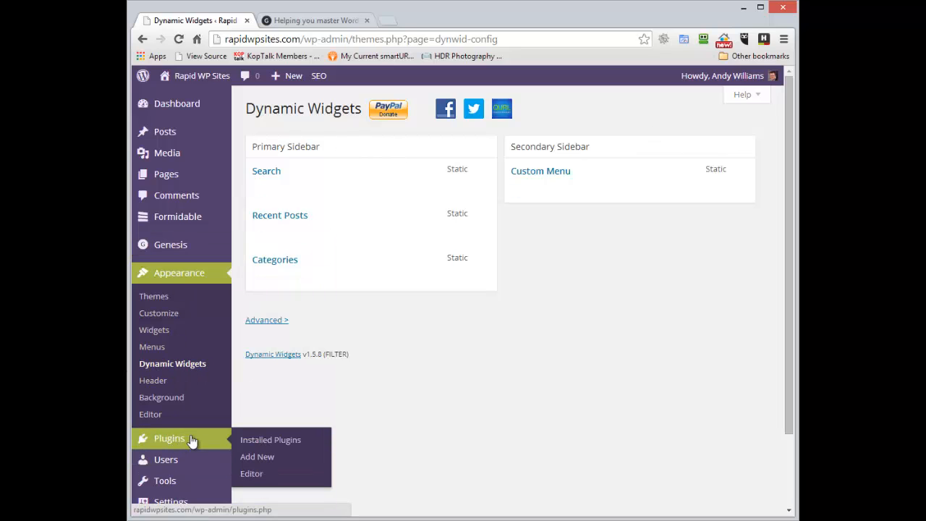
pyautogui.click(164, 329)
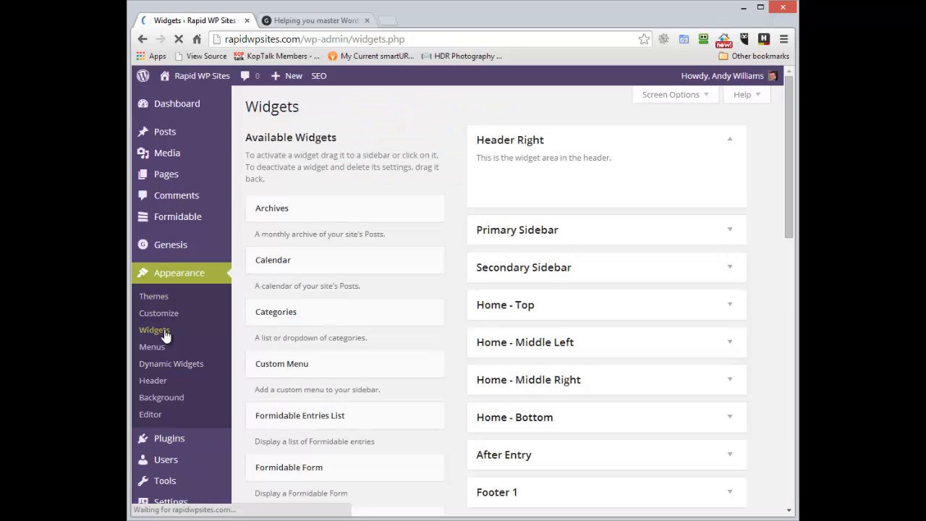
pyautogui.click(730, 266)
pyautogui.click(731, 266)
pyautogui.click(731, 230)
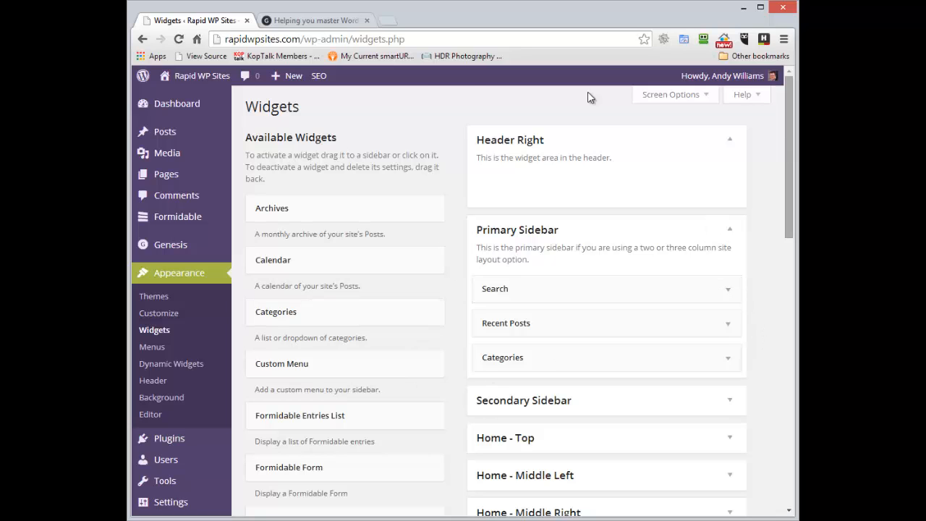
# - Inspect the width of the home page's sidebar widgets with the developer tools and compare it with the banner code in Notepad++
pyautogui.click(322, 21)
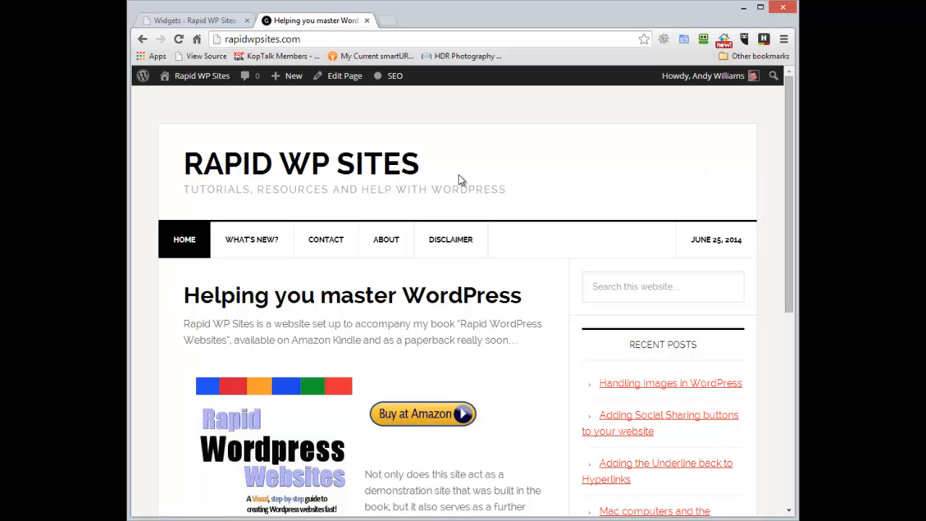
pyautogui.press('F12')
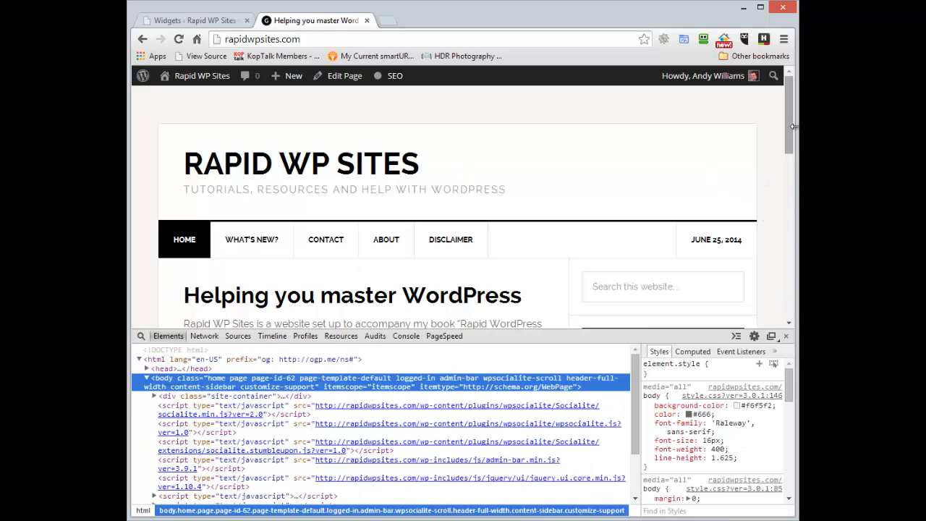
pyautogui.moveTo(787, 141); pyautogui.dragTo(788, 222)
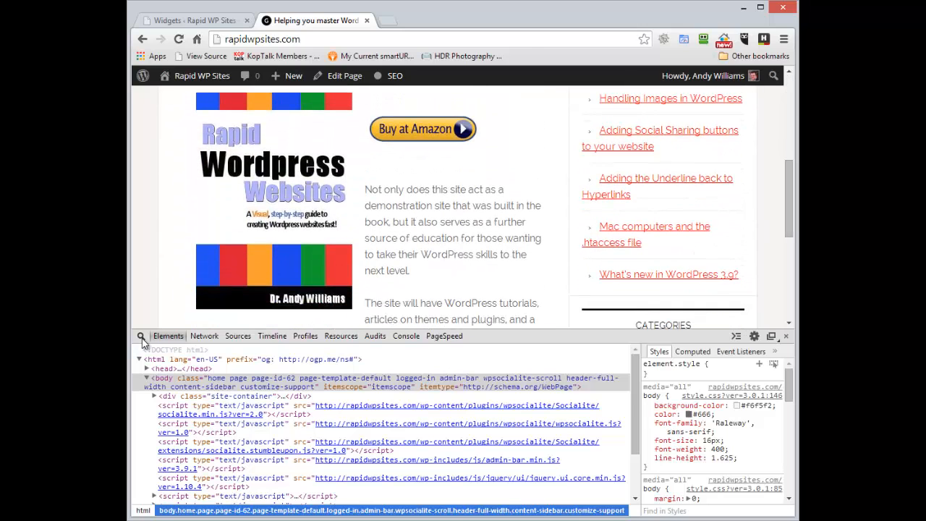
pyautogui.click(142, 337)
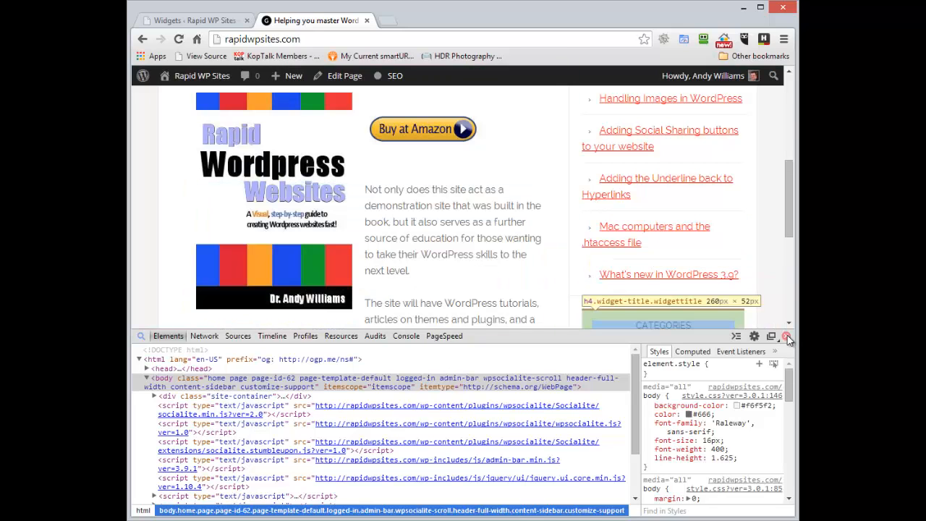
pyautogui.click(785, 336)
pyautogui.moveTo(925, 102); pyautogui.dragTo(358, 103)
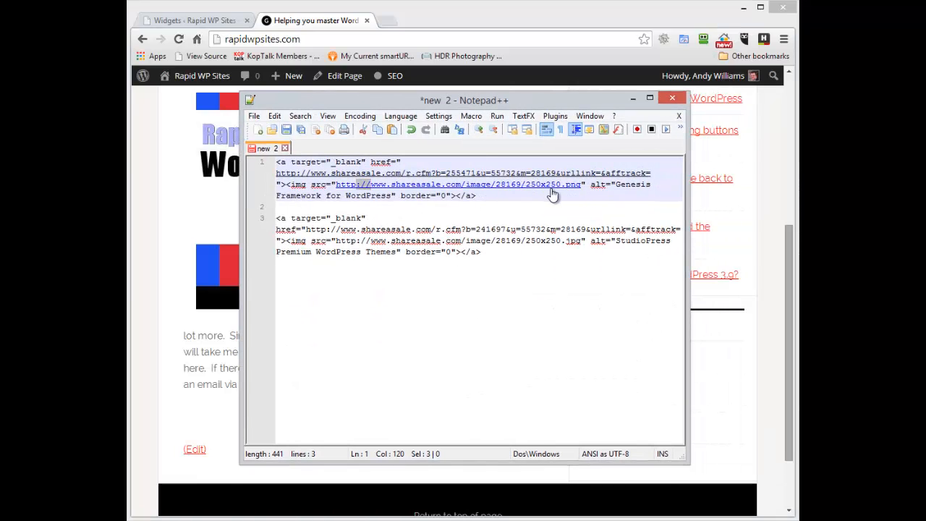
pyautogui.moveTo(491, 100); pyautogui.dragTo(925, 103)
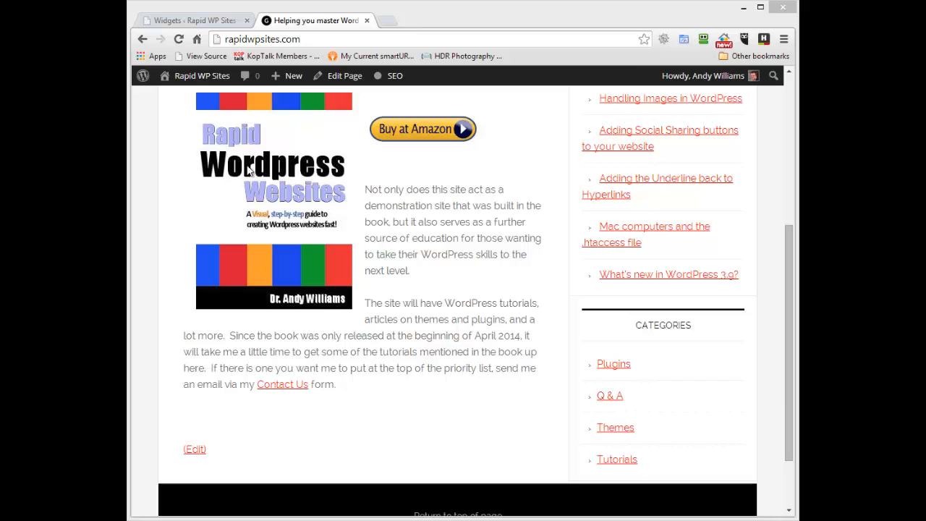
# - Add a Text widget to the Primary Sidebar between Search and Recent Posts
pyautogui.click(196, 20)
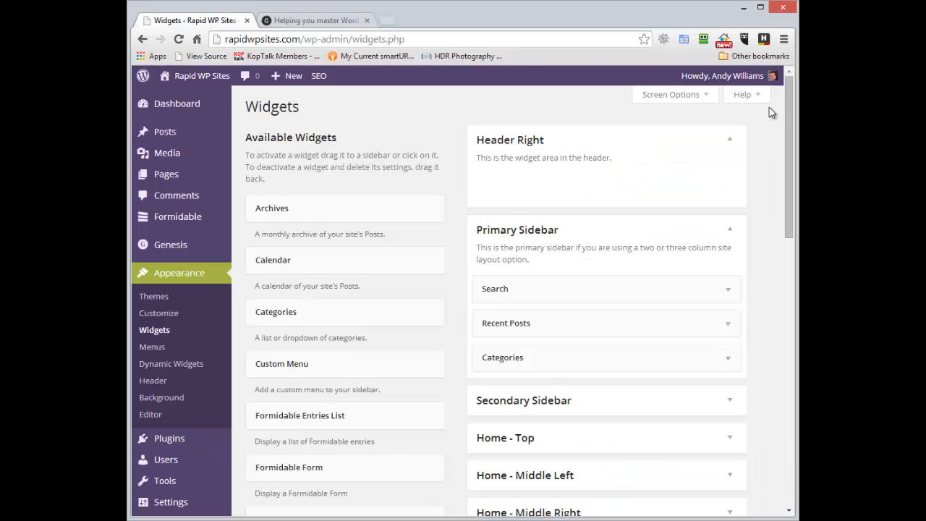
pyautogui.moveTo(790, 126); pyautogui.dragTo(790, 365)
pyautogui.moveTo(335, 422); pyautogui.dragTo(570, 327)
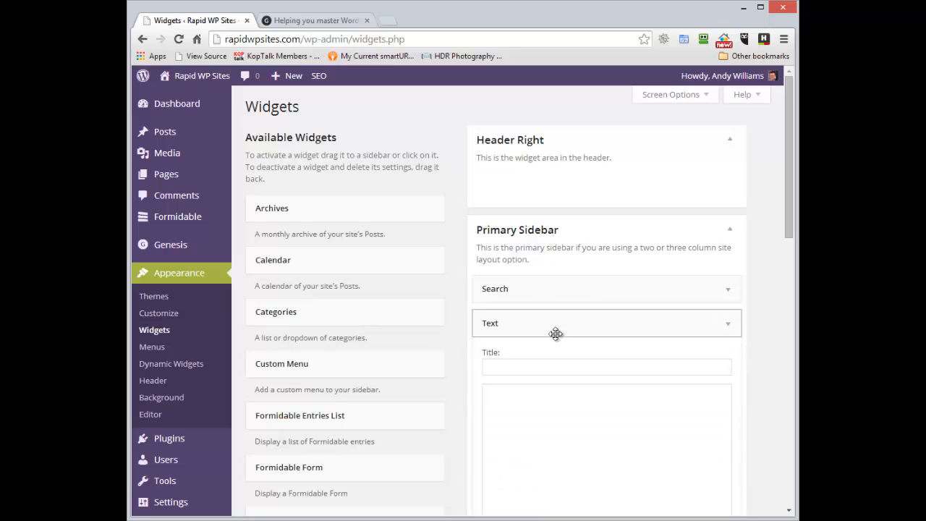
pyautogui.scroll(-2, 787, 141)
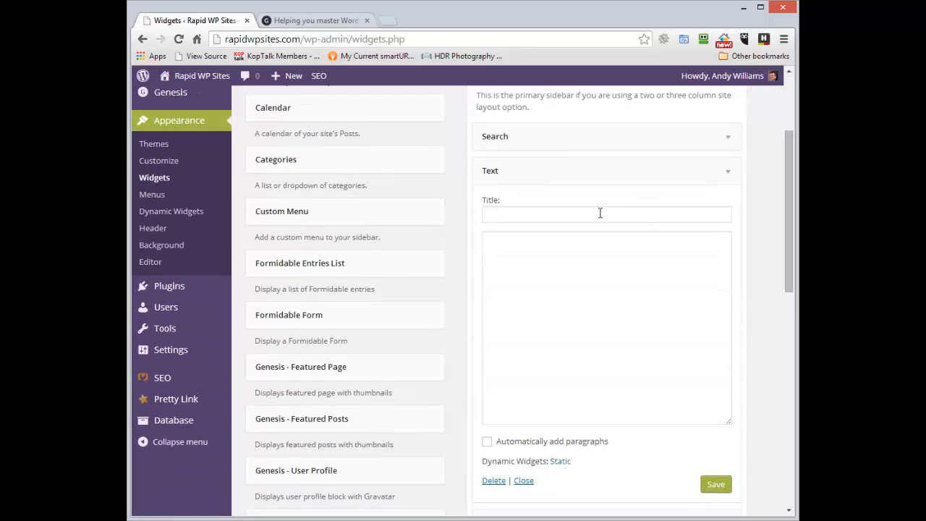
# - Fill the text widget with the title "The Themes I Use" and the Genesis Framework banner code from Notepad++, and save it
pyautogui.click(600, 212)
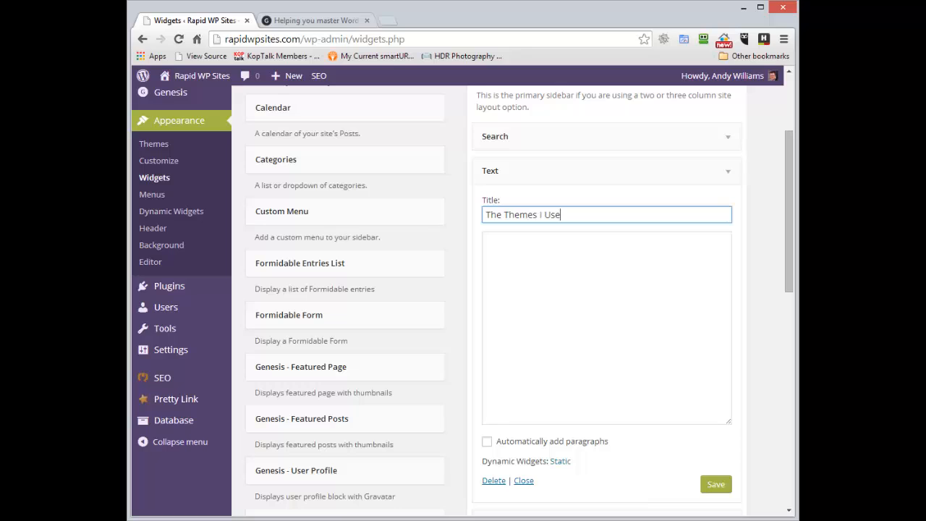
pyautogui.hotkey('alt', 'Tab')
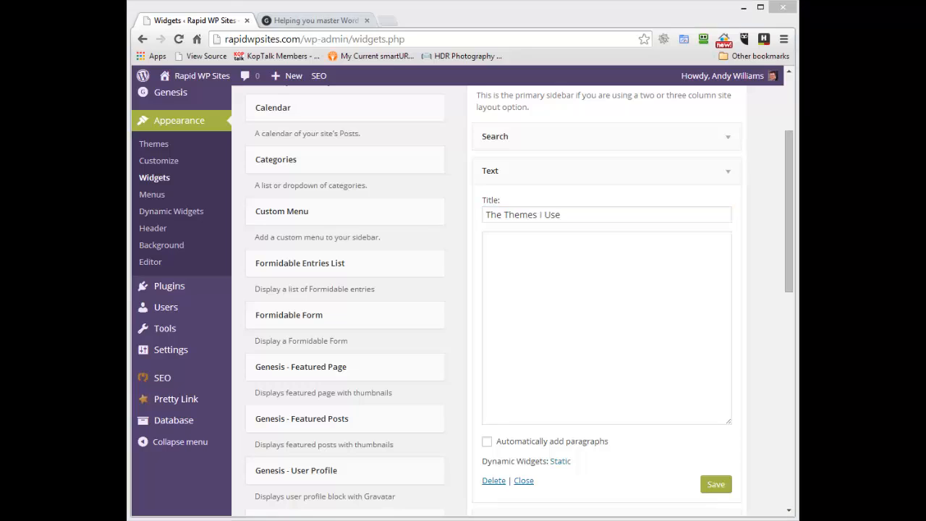
pyautogui.click(561, 298)
pyautogui.write('<a target="_blank" href="http://www.shareasale.com/r.cfm?b=255471&u=55732&m=28169&urllink=&afftrack="><img src="http://www.shareasale.com/image/28169/250x250.png" alt="Genesis Framework for WordPress" border="0"></a>')
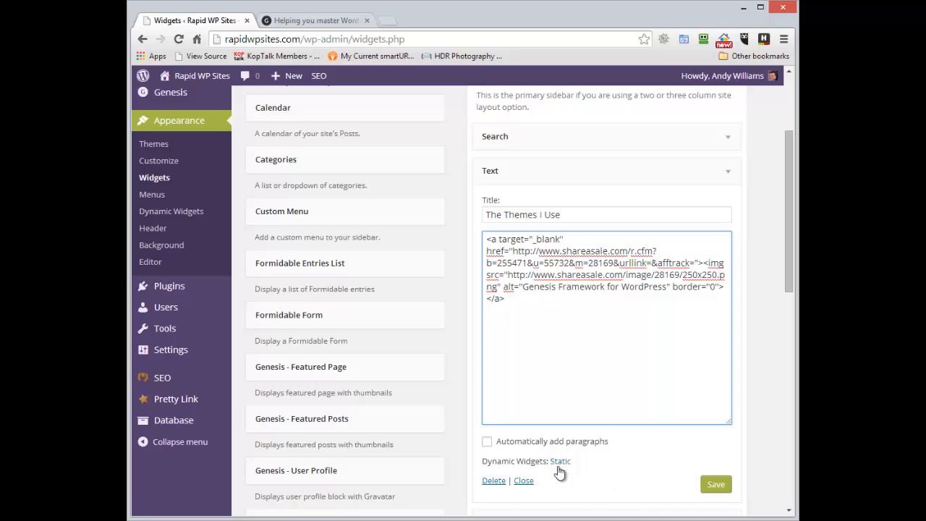
pyautogui.moveTo(483, 463); pyautogui.dragTo(509, 461)
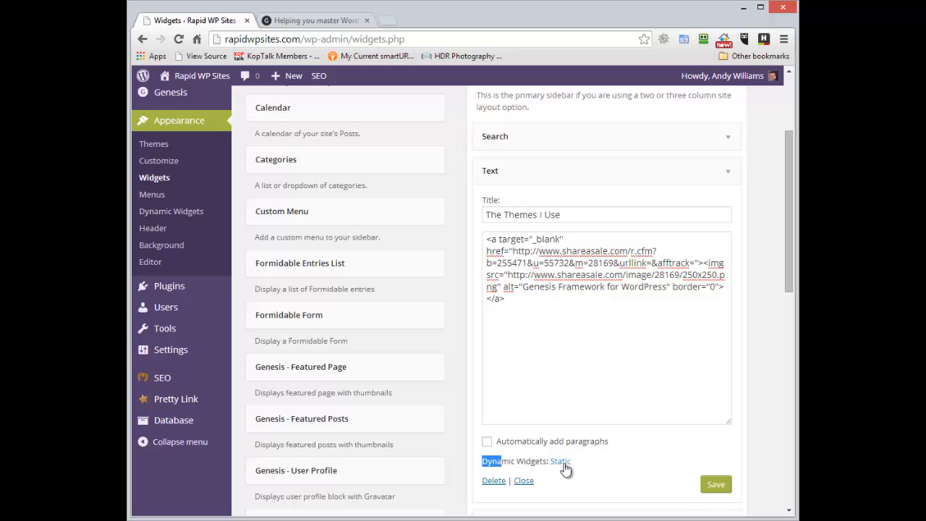
pyautogui.click(702, 490)
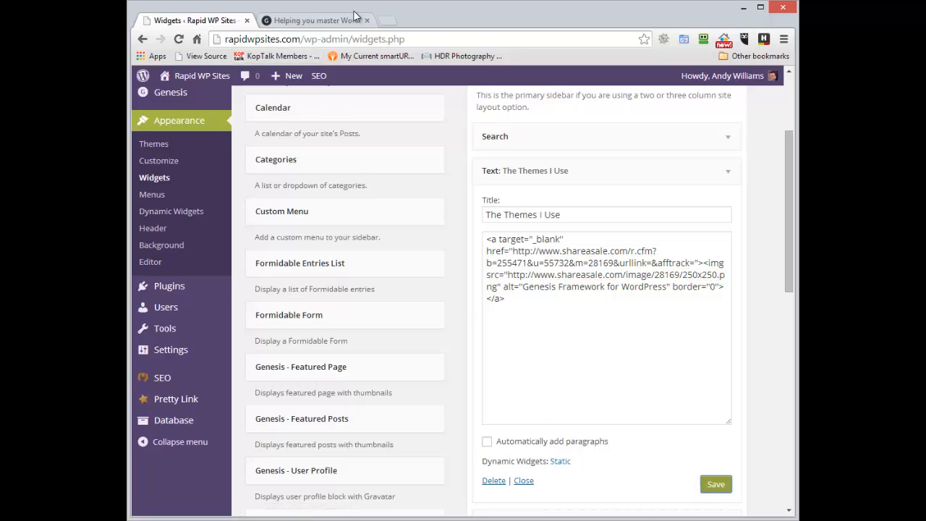
# - Reload the site's home page and check the new banner widget in the sidebar
pyautogui.click(315, 20)
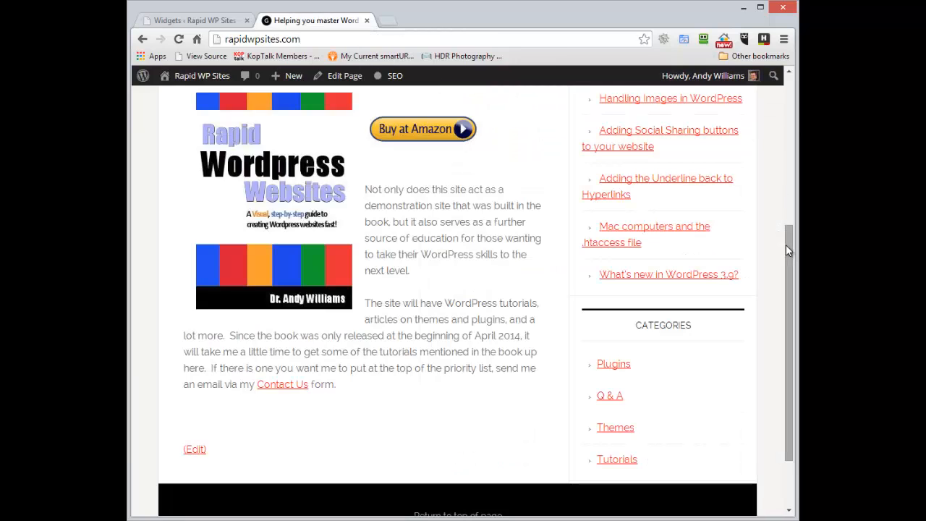
pyautogui.scroll(4, 786, 244)
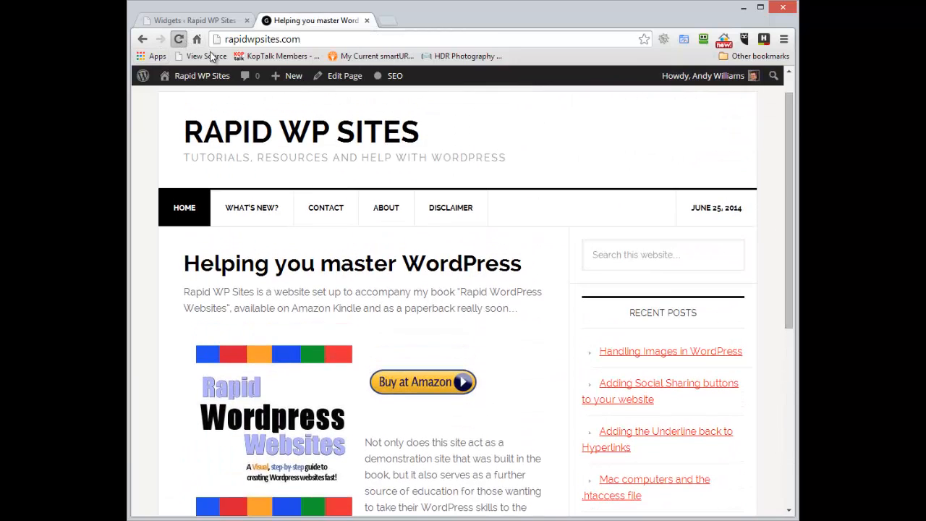
pyautogui.click(179, 39)
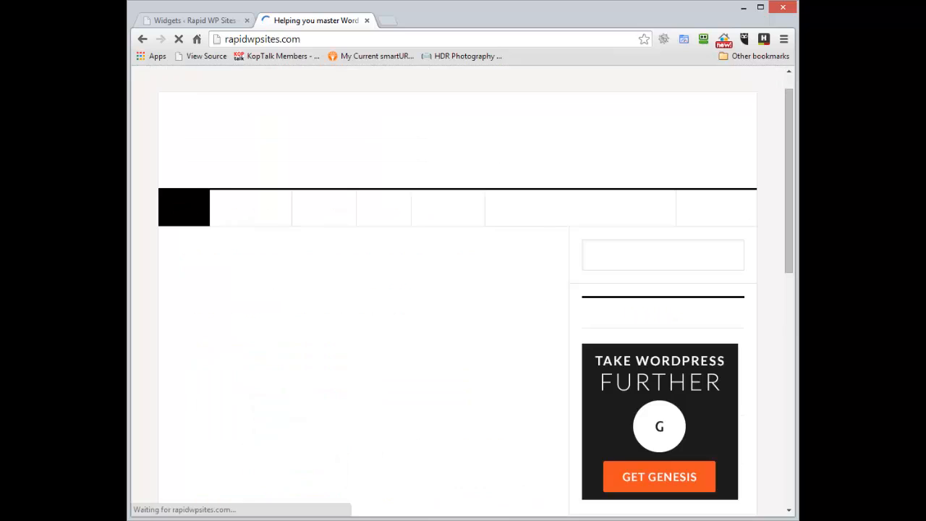
pyautogui.scroll(-5, 788, 172)
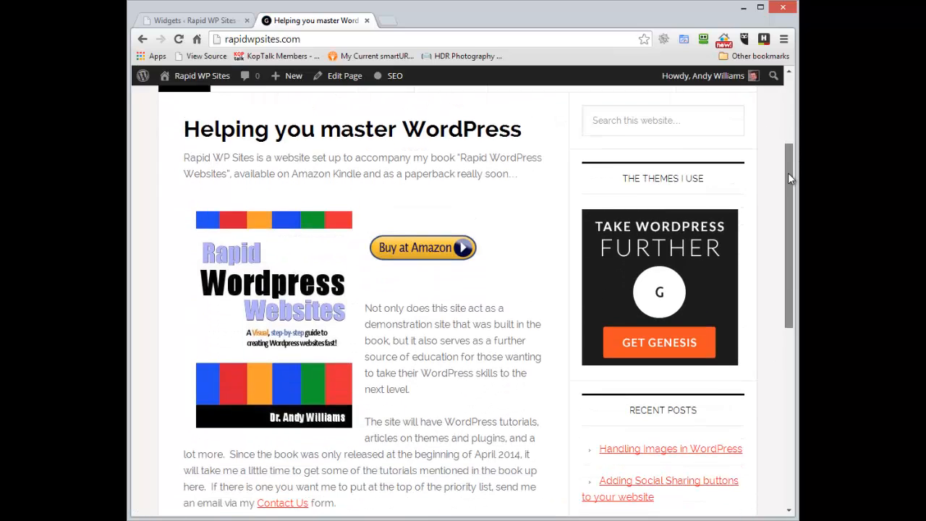
pyautogui.scroll(5, 788, 187)
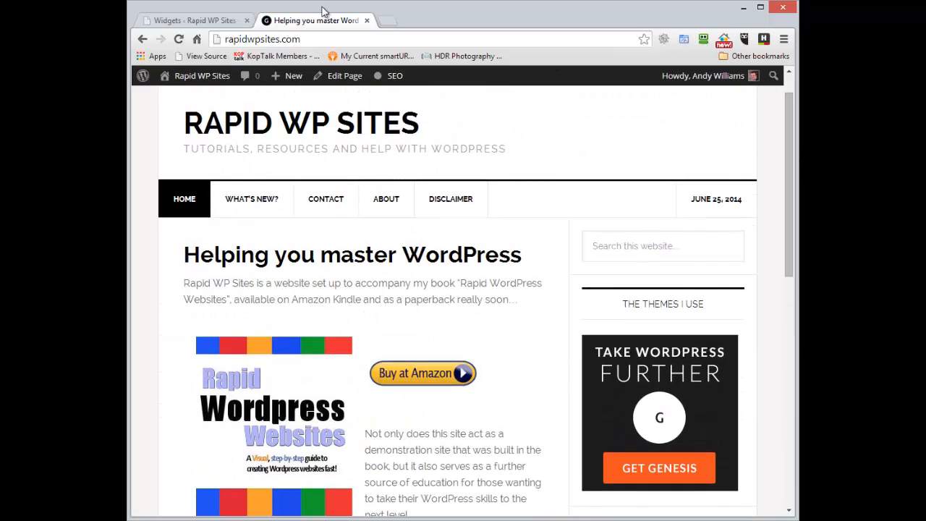
# - Replace the code in the "The Themes I Use" text widget with the StudioPress Premium WordPress Themes banner code and save it
pyautogui.click(212, 18)
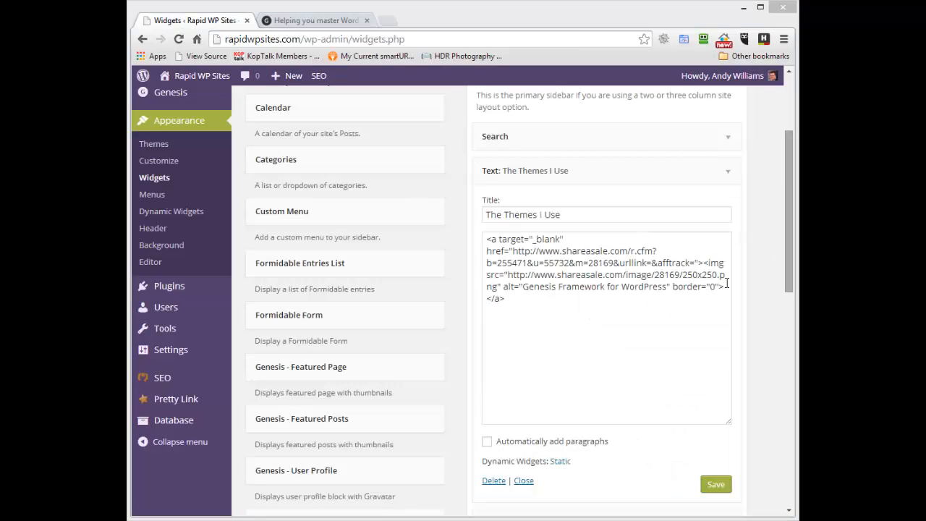
pyautogui.click(518, 321)
pyautogui.hotkey('ctrl', 'a')
pyautogui.write('<a target="_blank" href="http://www.shareasale.com/r.cfm?b=241697&u=55732&m=28169&urllink=&afftrack="><img src="http://www.shareasale.com/image/28169/250x250.jpg" alt="StudioPress Premium WordPress Themes" border="0"></a>')
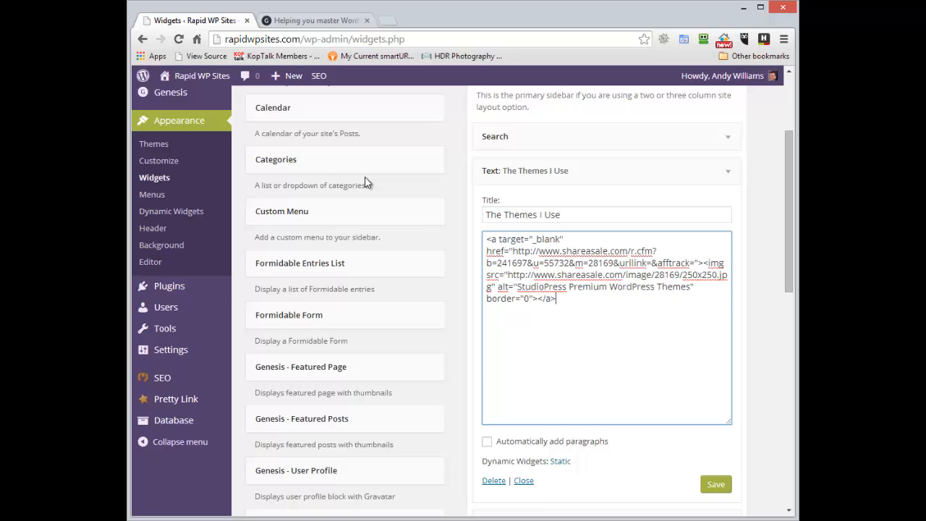
pyautogui.click(716, 482)
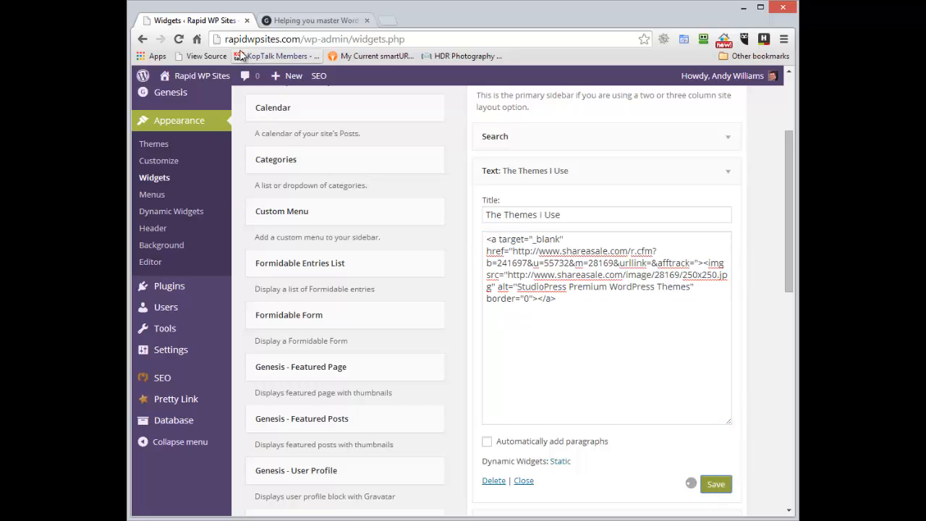
# - Reload the site's home page and check the StudioPress banner in the sidebar
pyautogui.click(314, 22)
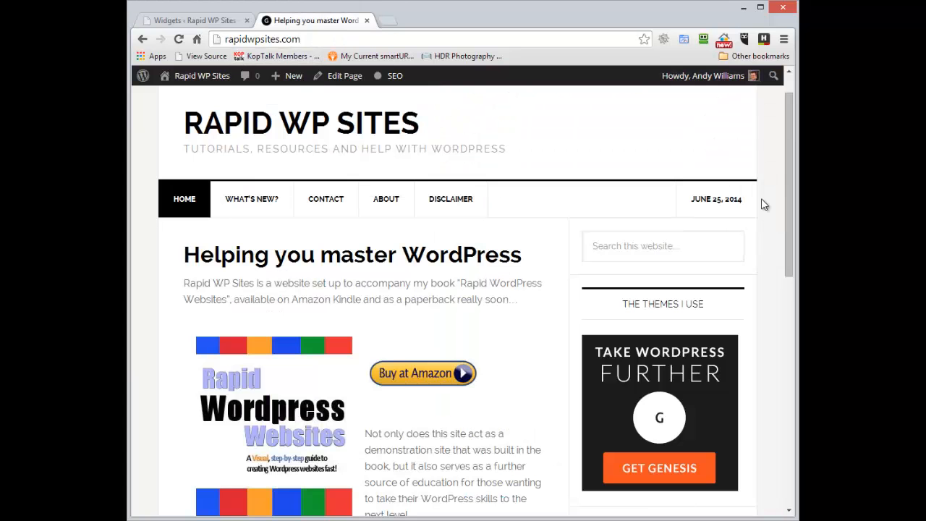
pyautogui.click(179, 40)
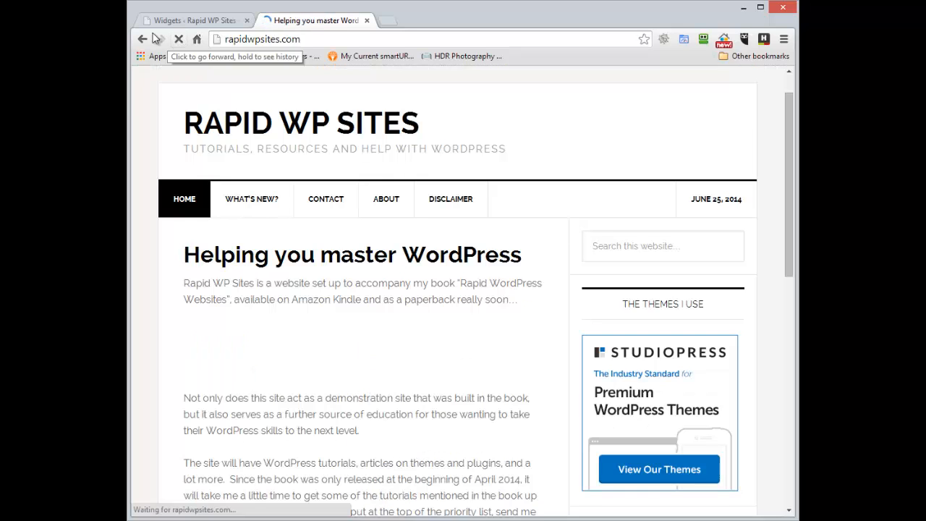
pyautogui.scroll(-3, 792, 135)
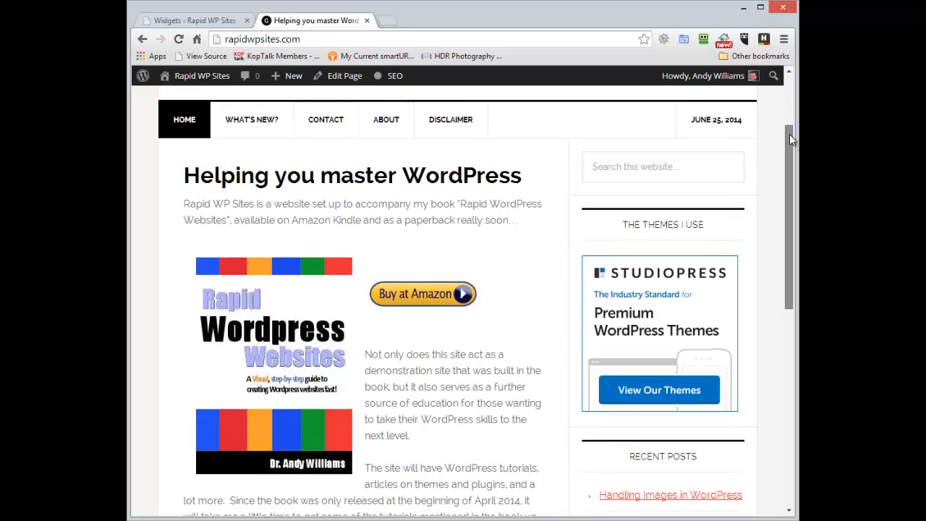
pyautogui.moveTo(792, 174); pyautogui.dragTo(795, 138)
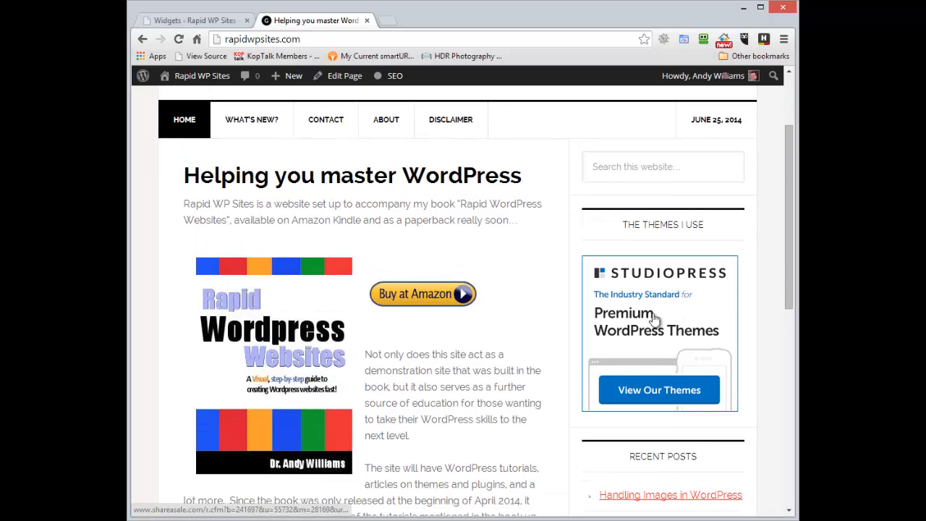
pyautogui.moveTo(791, 175); pyautogui.dragTo(787, 119)
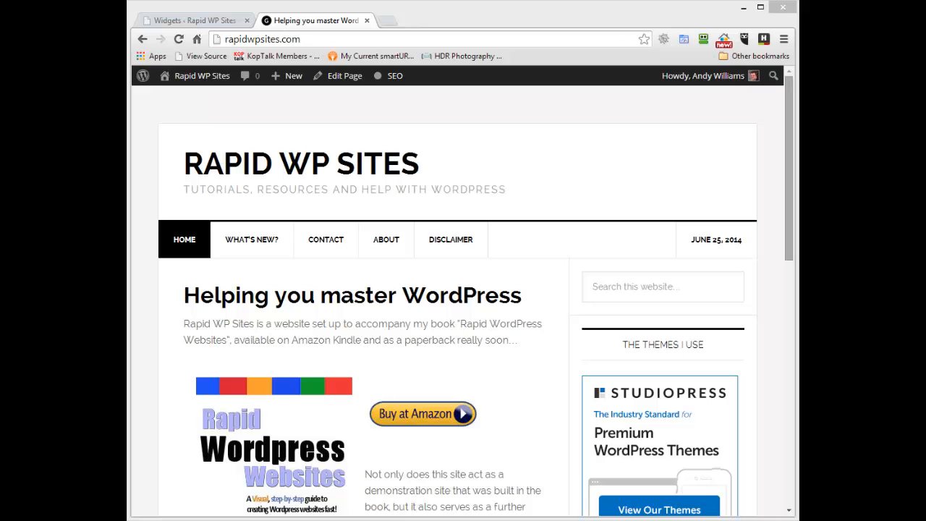
# - Put the Genesis Framework for WordPress banner code back into the "The Themes I Use" text widget and save it
pyautogui.click(194, 20)
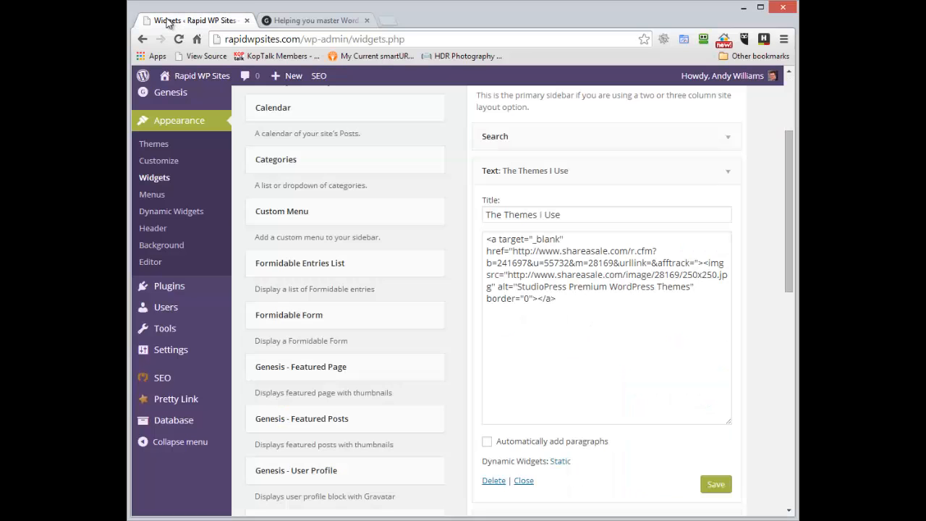
pyautogui.click(603, 300)
pyautogui.hotkey('ctrl', 'a')
pyautogui.write('<a target="_blank" href="http://www.shareasale.com/r.cfm?b=255471&u=55732&m=28169&urllink=&afftrack="><img src="http://www.shareasale.com/image/28169/250x250.png" alt="Genesis Framework for WordPress" border="0"></a>')
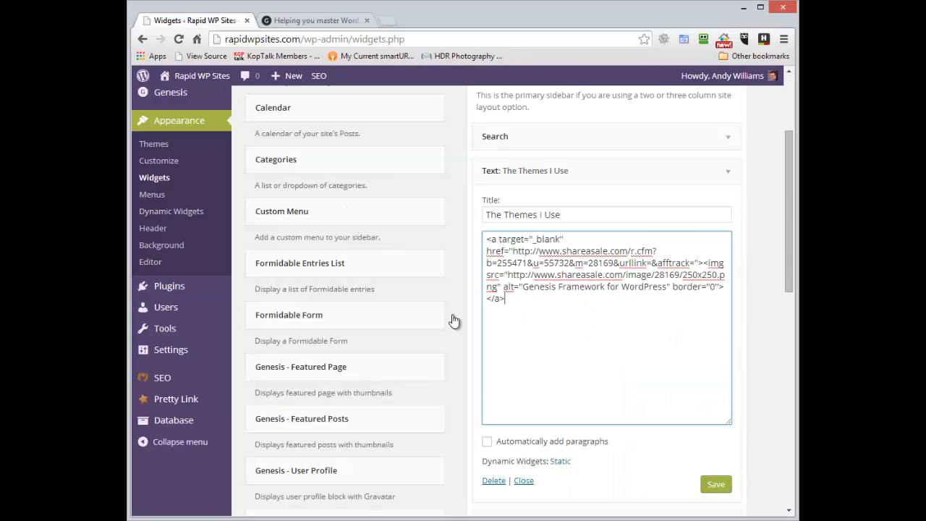
pyautogui.click(714, 484)
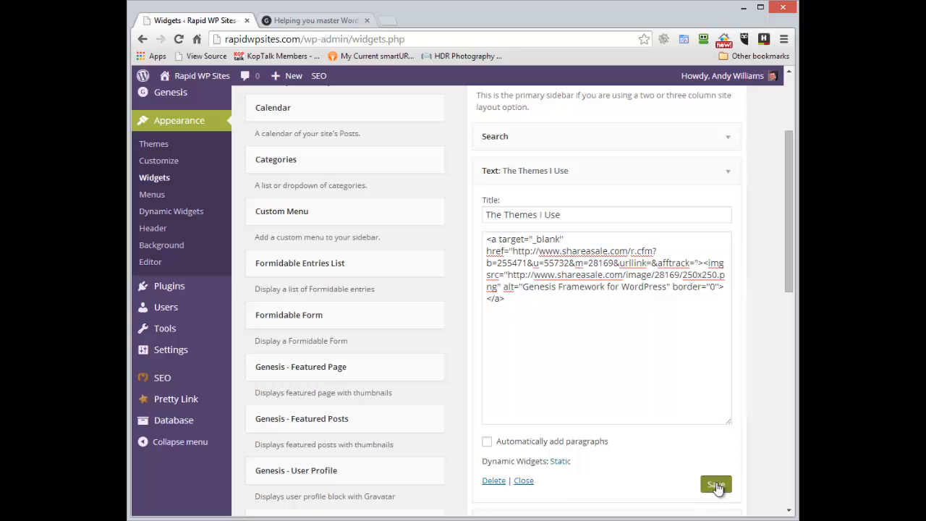
# - Reload the home page and examine the Genesis banner together with the other sidebar widgets
pyautogui.click(275, 20)
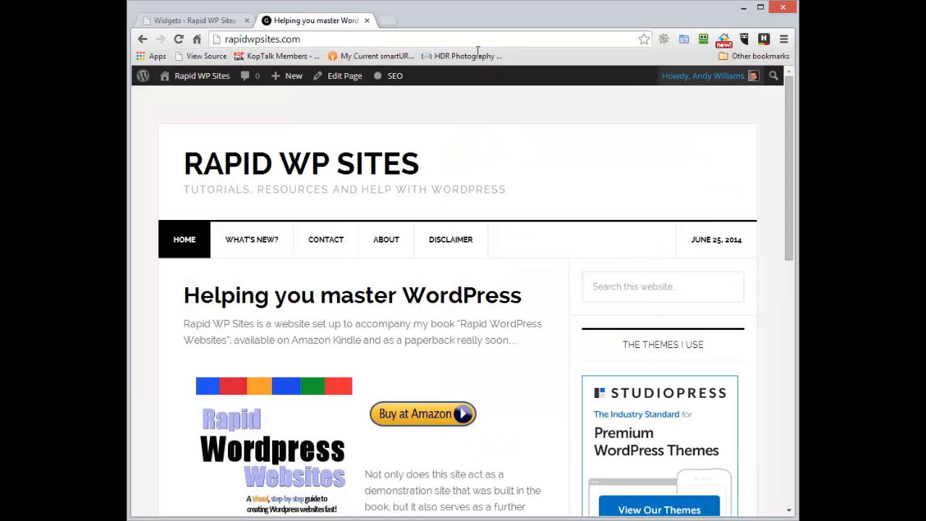
pyautogui.click(179, 39)
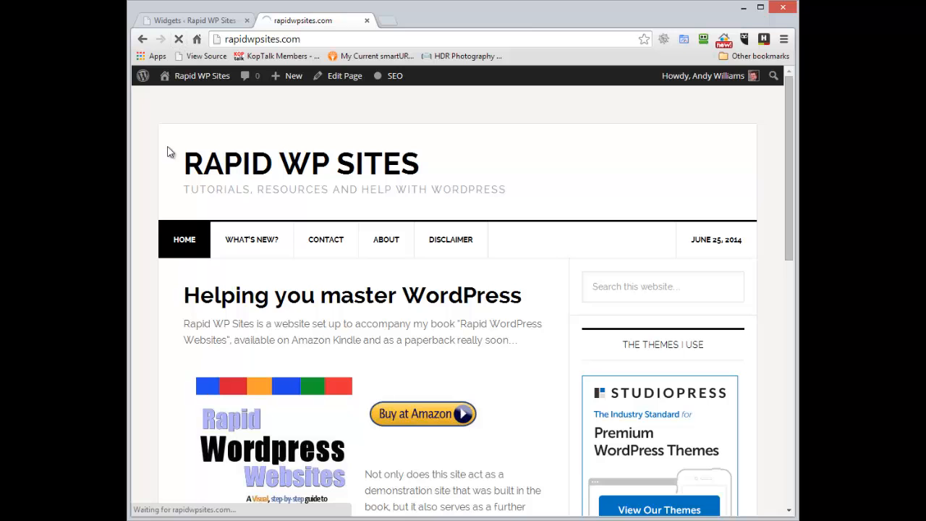
pyautogui.moveTo(788, 89); pyautogui.dragTo(796, 170)
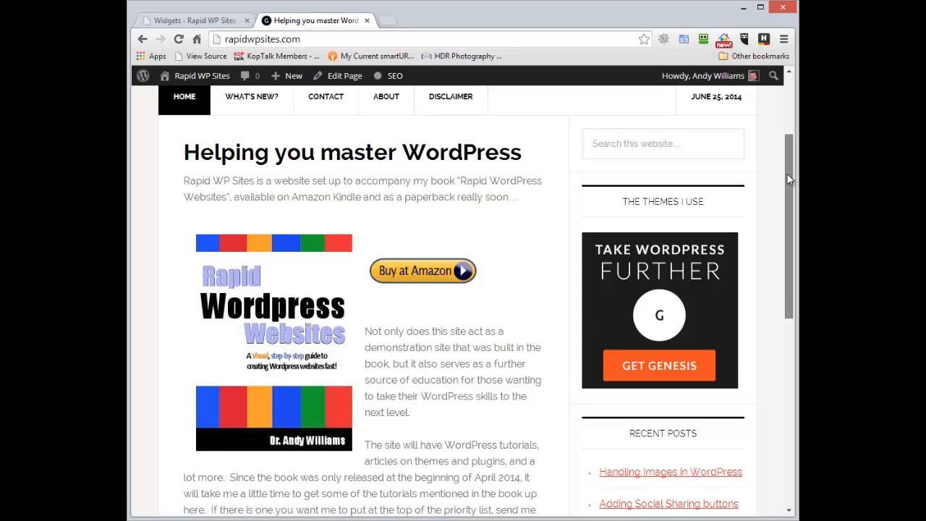
pyautogui.moveTo(788, 179); pyautogui.dragTo(788, 185)
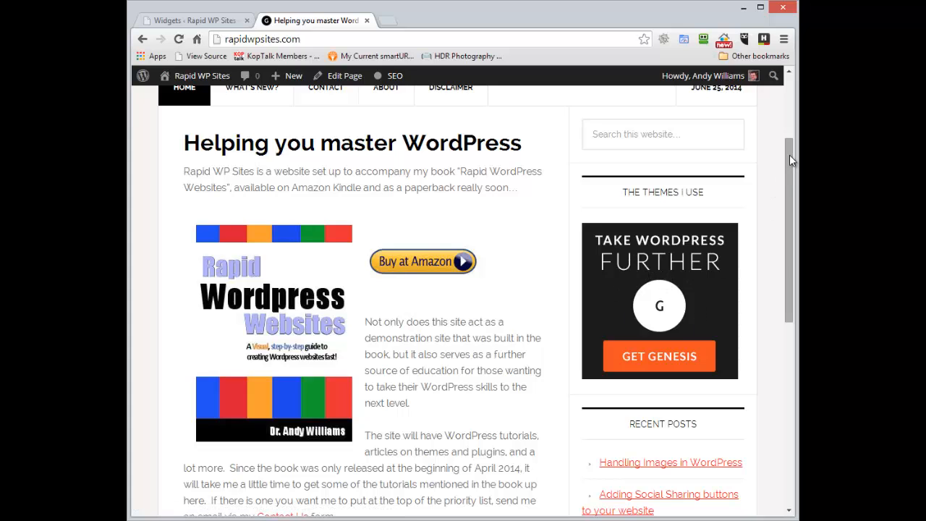
pyautogui.moveTo(790, 154); pyautogui.dragTo(789, 189)
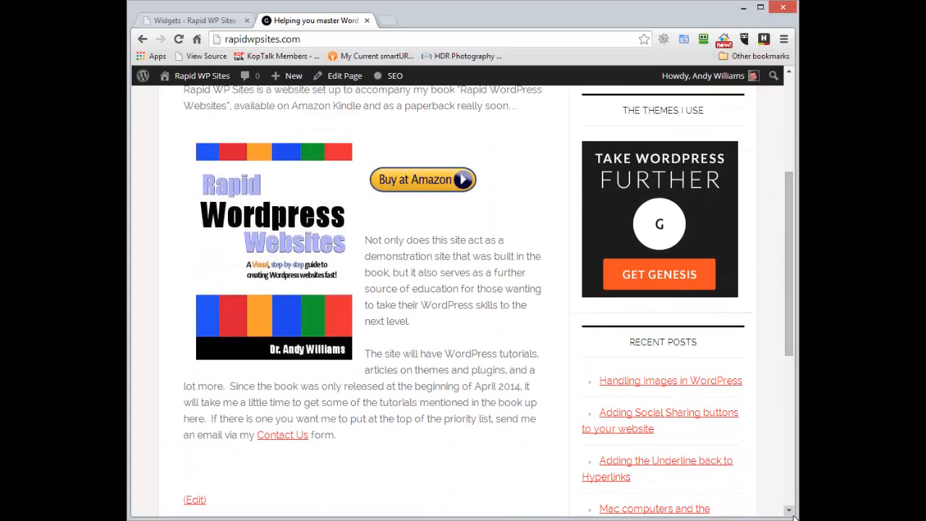
pyautogui.moveTo(792, 517)
pyautogui.mouseDown()
pyautogui.moveTo(761, 517)
pyautogui.moveTo(794, 518)
pyautogui.mouseUp()
pyautogui.moveTo(790, 307); pyautogui.dragTo(775, 238)
pyautogui.moveTo(792, 182); pyautogui.dragTo(788, 311)
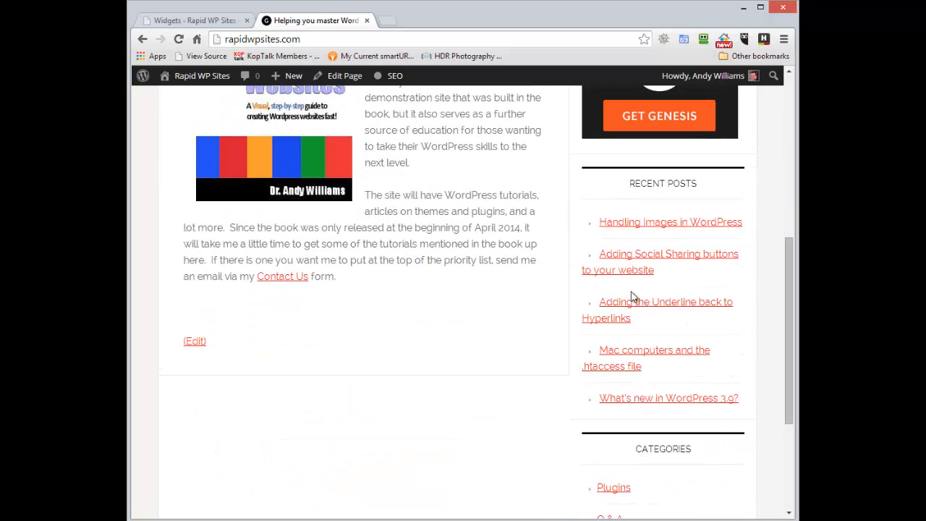
# - Open the recent post "Adding Social Sharing buttons to your website" and check which widgets its sidebar shows
pyautogui.click(675, 257)
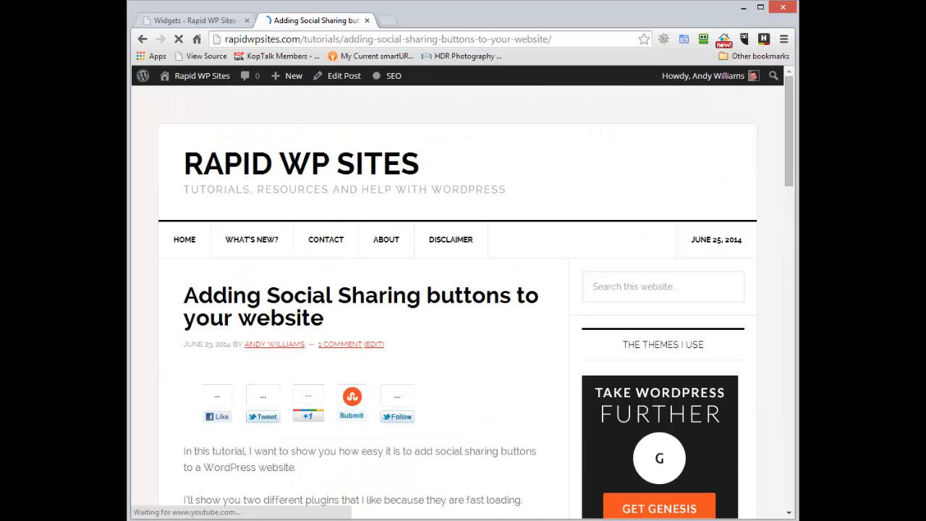
pyautogui.moveTo(793, 112); pyautogui.dragTo(789, 144)
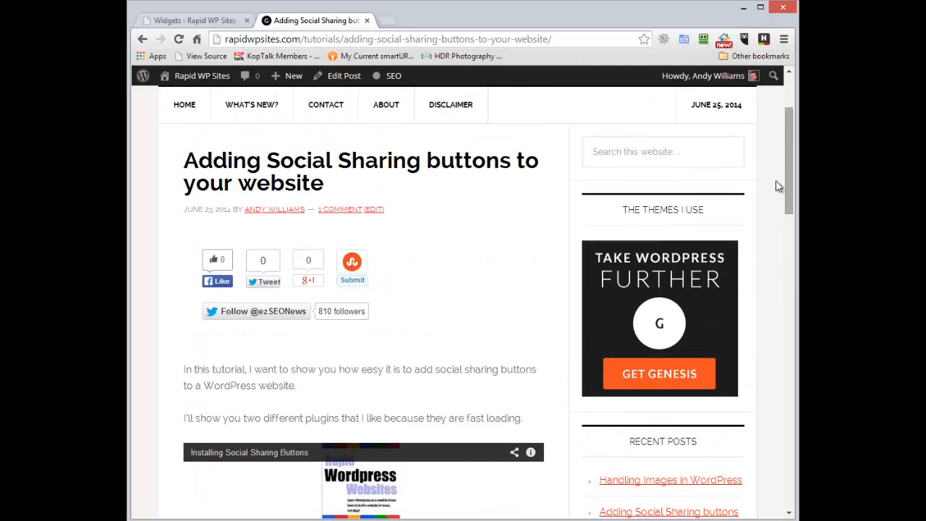
pyautogui.moveTo(791, 173); pyautogui.dragTo(792, 278)
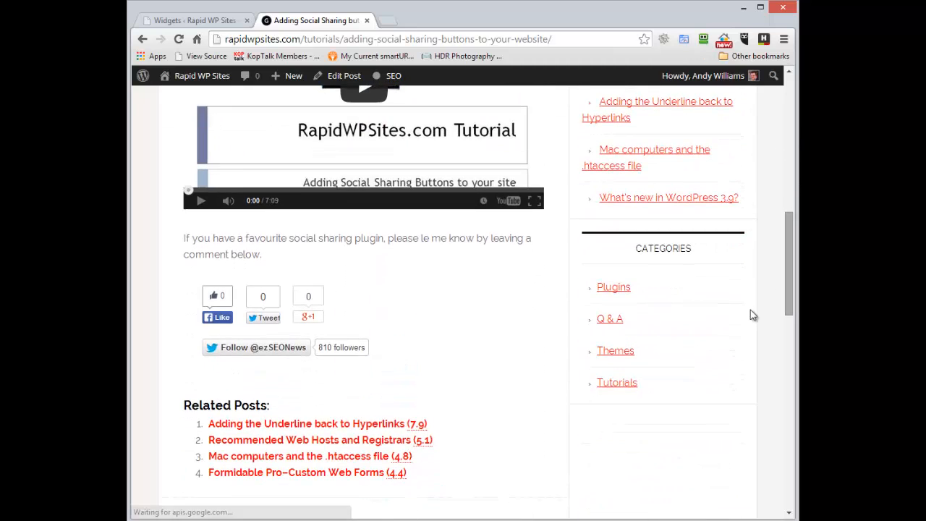
# - Open the "Genesis Framework: News Pro Child Theme" post from the Themes category and check its sidebar
pyautogui.click(619, 353)
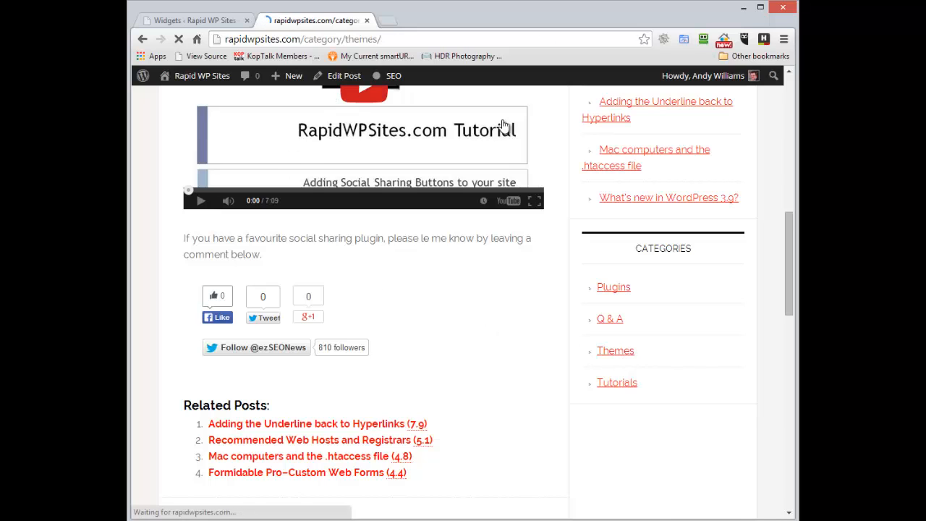
pyautogui.click(306, 309)
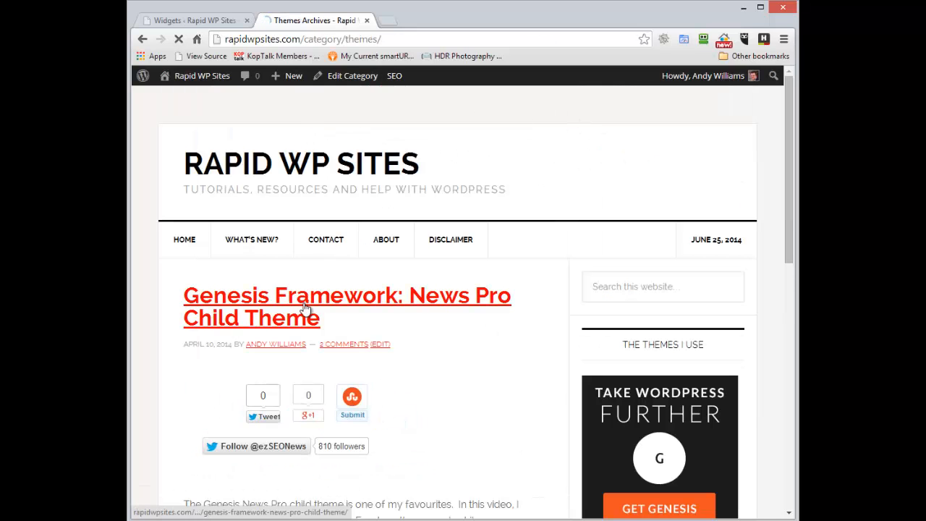
pyautogui.moveTo(787, 140)
pyautogui.mouseDown()
pyautogui.moveTo(775, 332)
pyautogui.moveTo(787, 324)
pyautogui.moveTo(789, 137)
pyautogui.mouseUp()
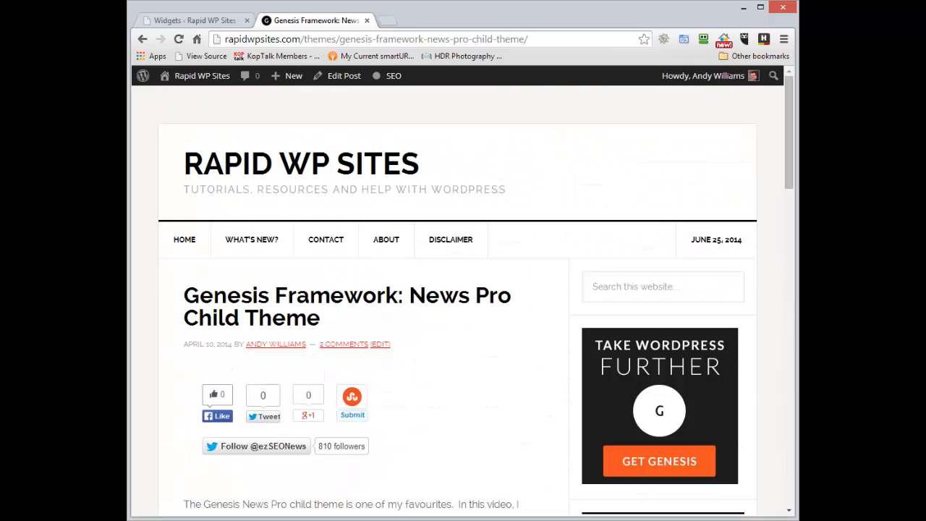
pyautogui.moveTo(791, 92); pyautogui.dragTo(789, 233)
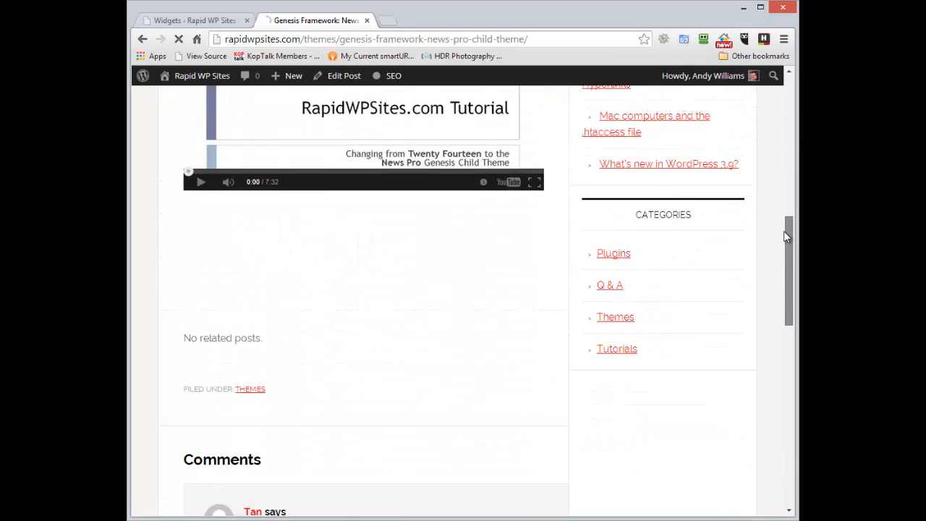
# - Return to the Themes category archive and check the banner in its sidebar
pyautogui.click(611, 318)
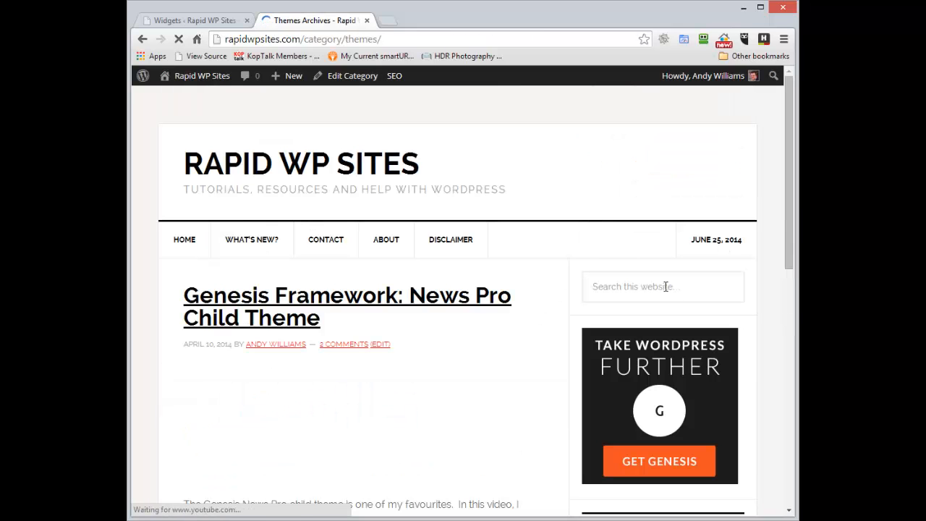
pyautogui.scroll(-7, 777, 192)
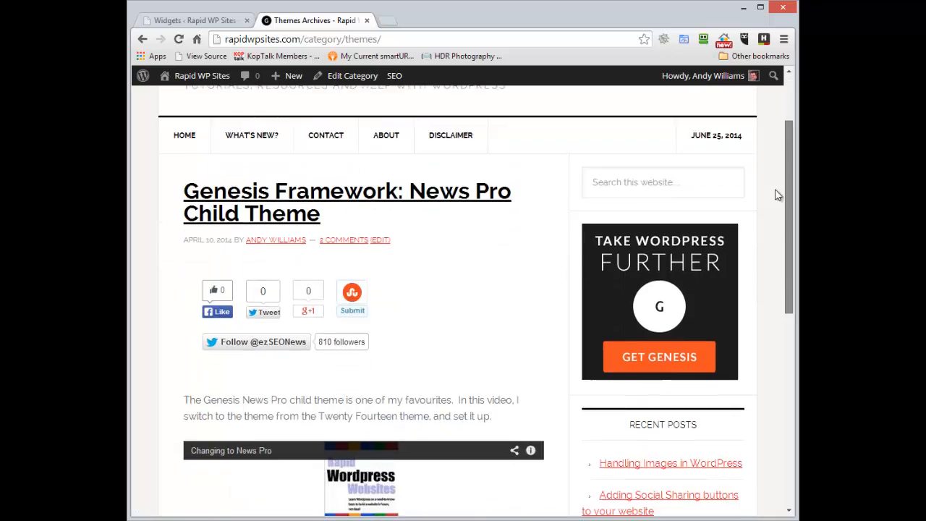
pyautogui.scroll(7, 770, 216)
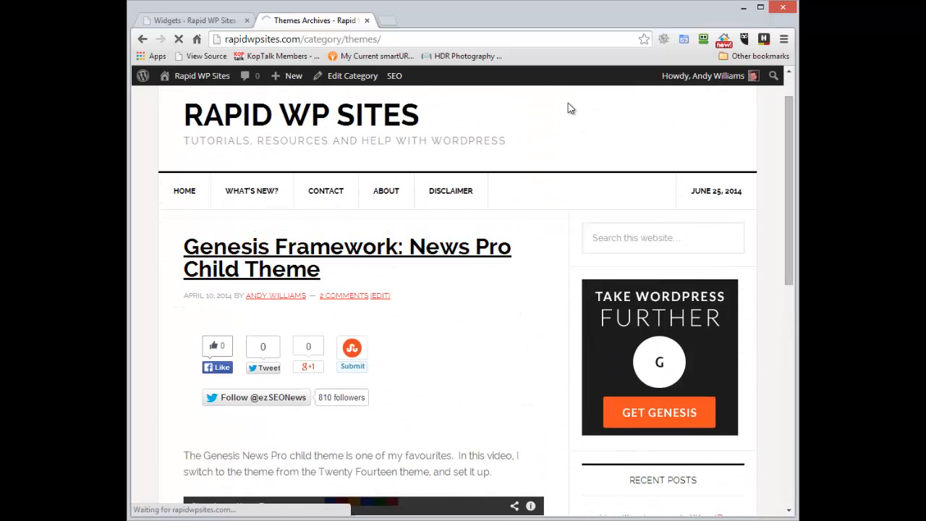
pyautogui.moveTo(788, 120)
pyautogui.mouseDown()
pyautogui.moveTo(773, 257)
pyautogui.moveTo(788, 110)
pyautogui.mouseUp()
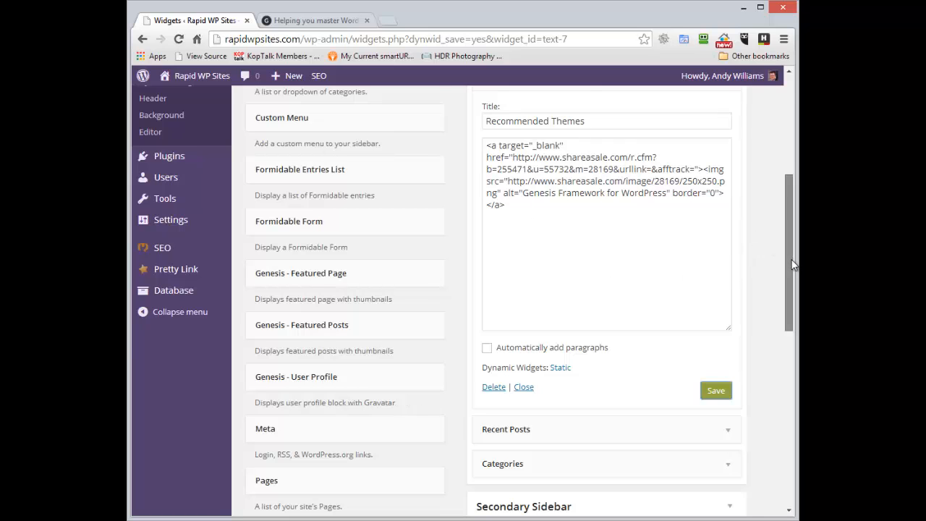
# - Open the Dynamic Widgets options of the "Recommended Themes" text widget and look at its Single Posts section
pyautogui.scroll(1, 792, 260)
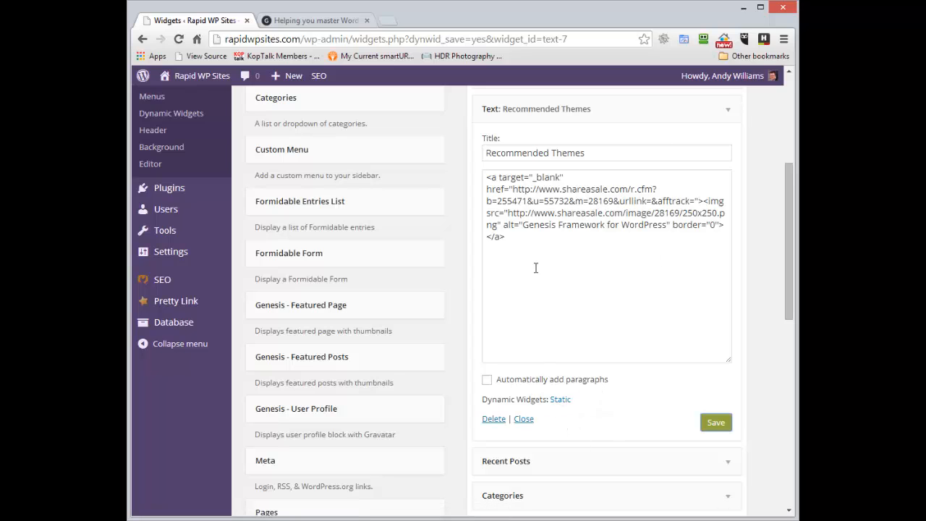
pyautogui.click(561, 403)
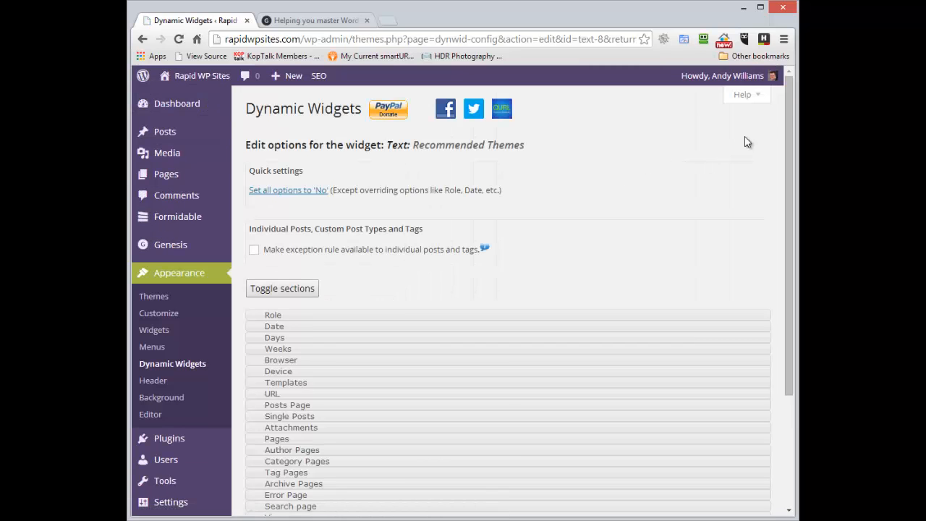
pyautogui.moveTo(787, 85); pyautogui.dragTo(795, 117)
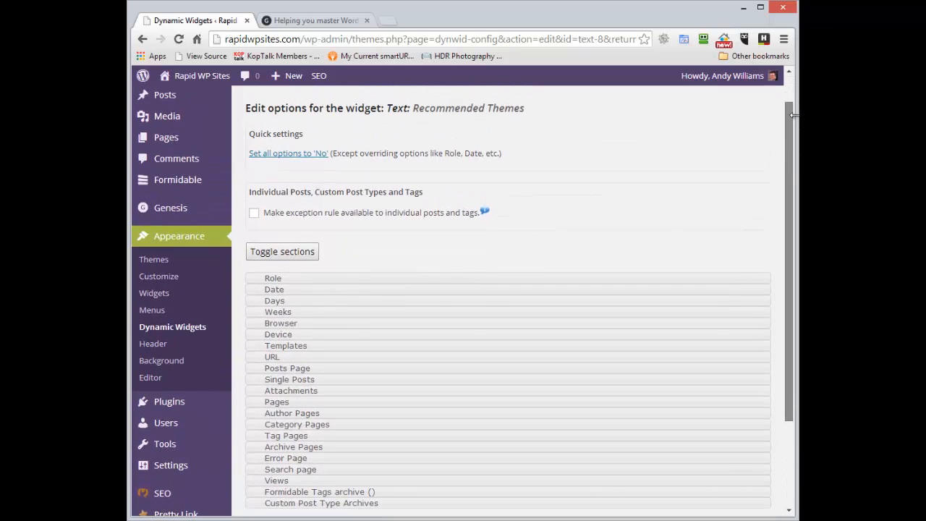
pyautogui.click(356, 386)
pyautogui.click(356, 384)
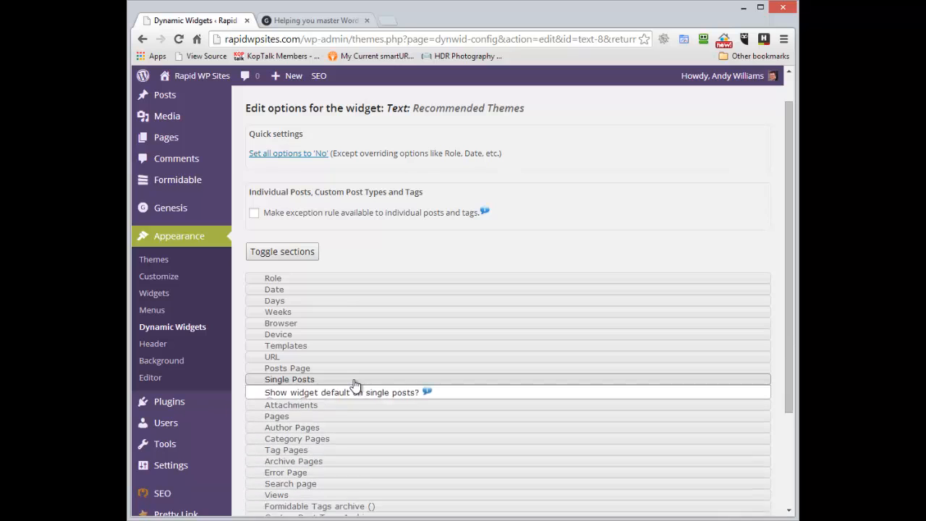
pyautogui.moveTo(786, 187); pyautogui.dragTo(791, 152)
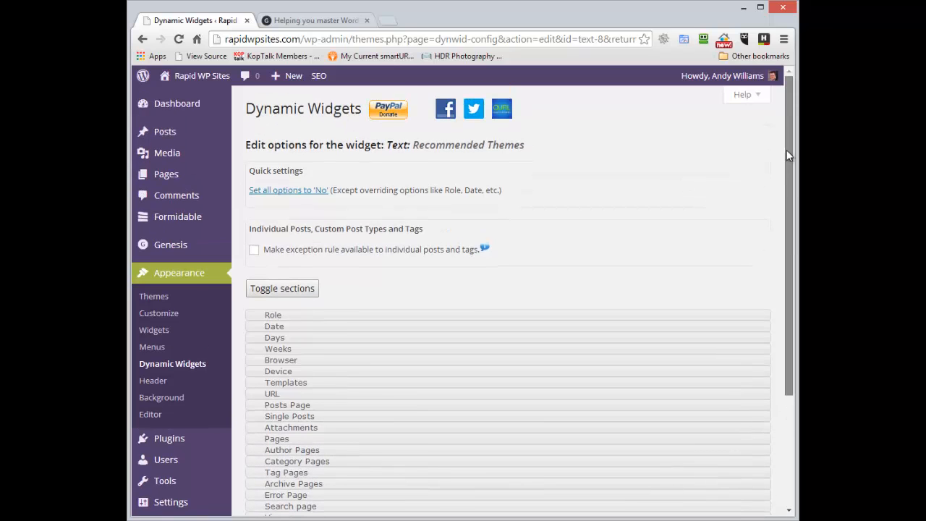
# - Set all display options of the "Recommended Themes" widget to 'No' and acknowledge the notice
pyautogui.click(302, 189)
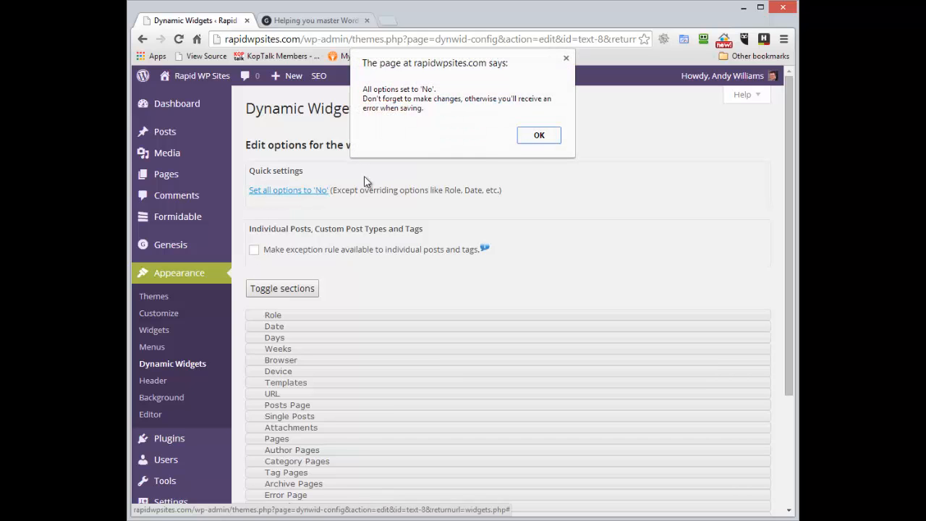
pyautogui.click(540, 135)
pyautogui.moveTo(788, 98); pyautogui.dragTo(798, 174)
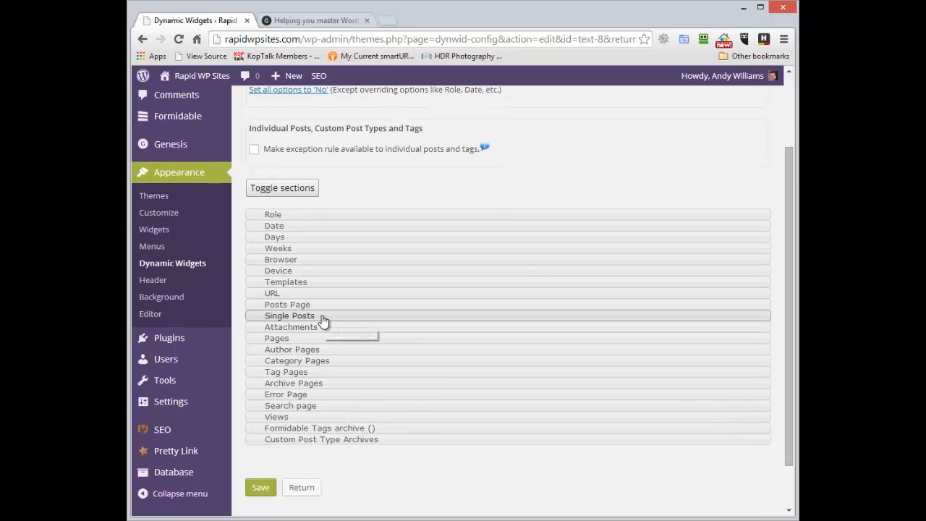
# - Except the Themes category and all its childs from the 'No' default under Single Posts
pyautogui.click(323, 318)
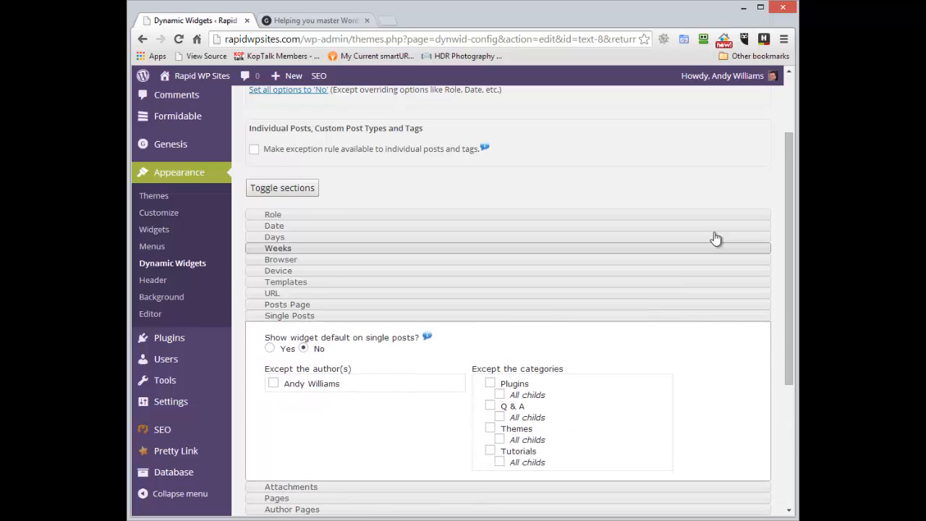
pyautogui.moveTo(787, 182); pyautogui.dragTo(787, 223)
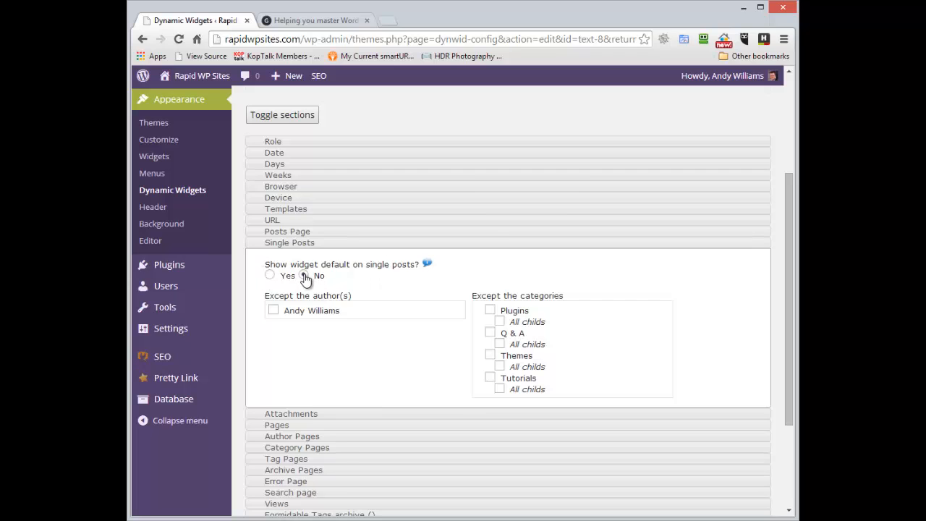
pyautogui.moveTo(482, 295); pyautogui.dragTo(553, 306)
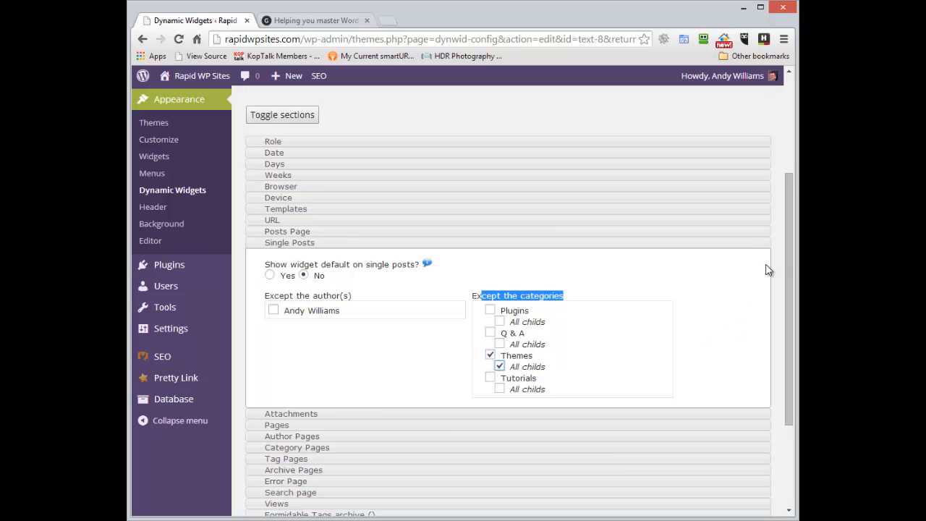
# - Except the Themes category and all its childs from the 'No' default under Category Pages, and save the widget options
pyautogui.moveTo(787, 243); pyautogui.dragTo(785, 334)
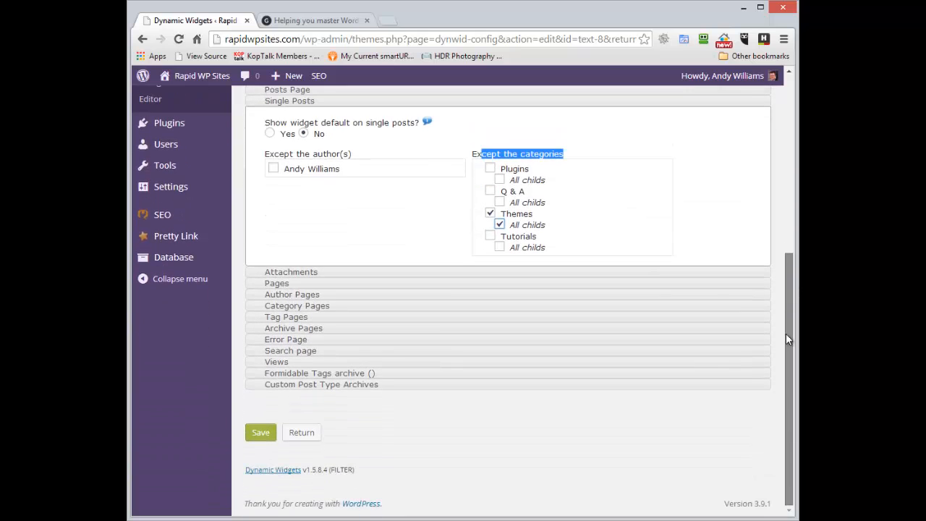
pyautogui.click(329, 306)
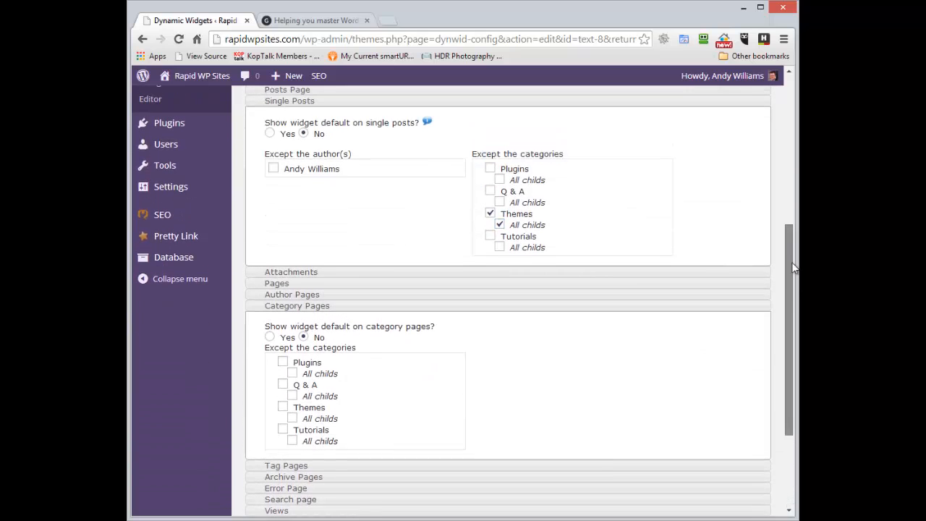
pyautogui.scroll(-2, 384, 272)
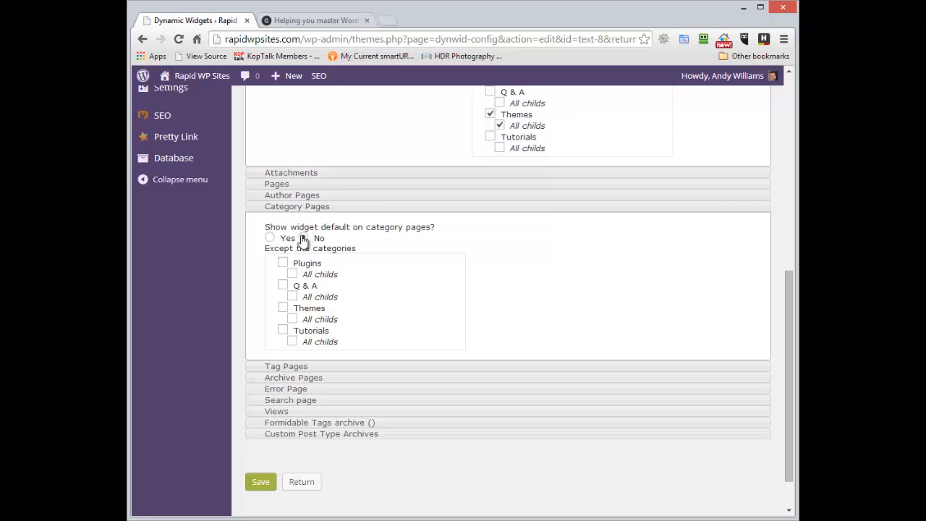
pyautogui.moveTo(269, 248); pyautogui.dragTo(351, 247)
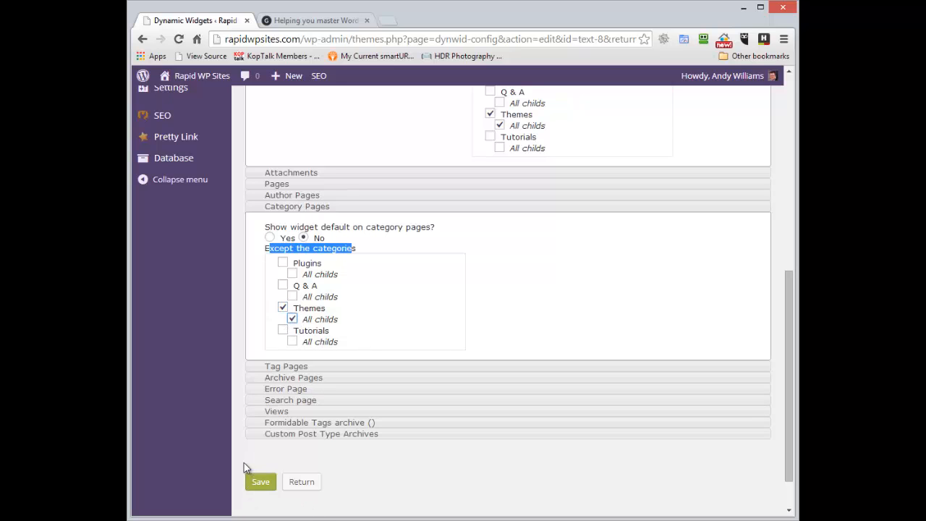
pyautogui.click(264, 484)
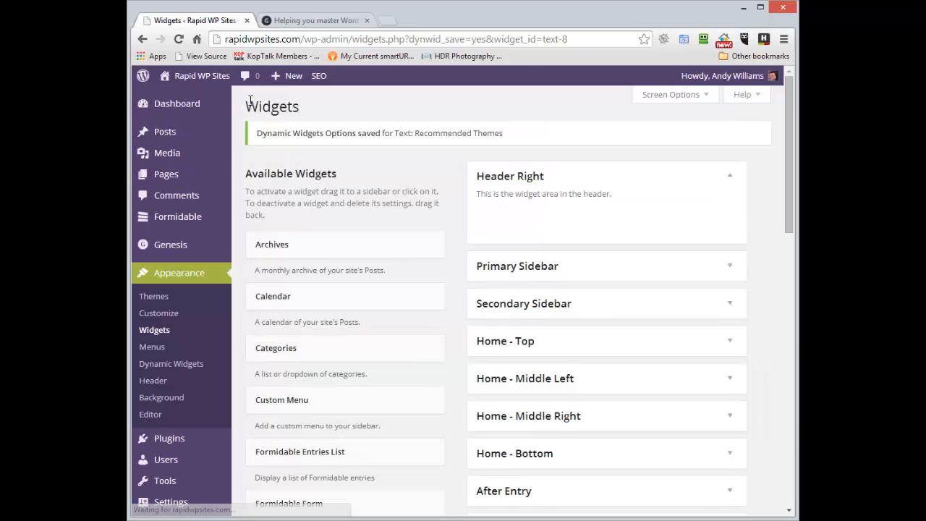
# - Open the "Handling Images in WordPress" post on the live site and check its sidebar for the theme banner
pyautogui.click(281, 20)
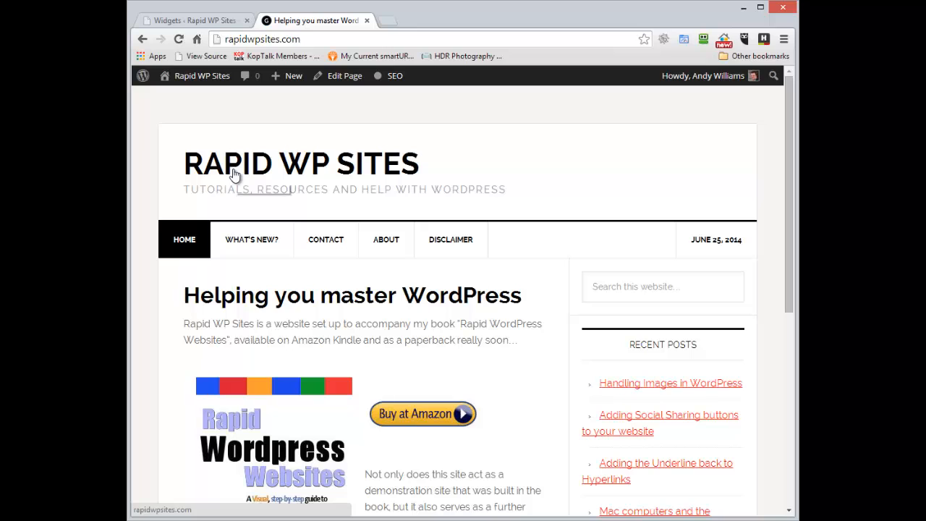
pyautogui.click(658, 386)
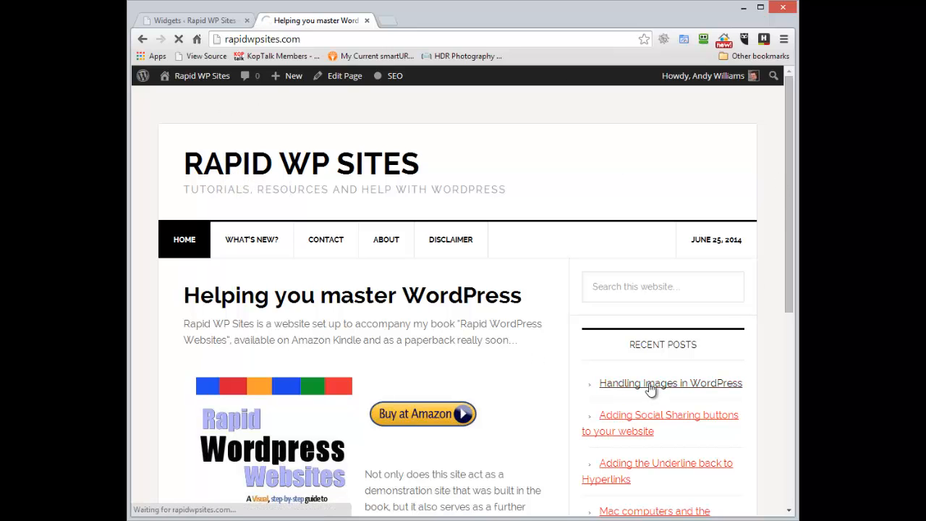
pyautogui.moveTo(791, 92); pyautogui.dragTo(785, 208)
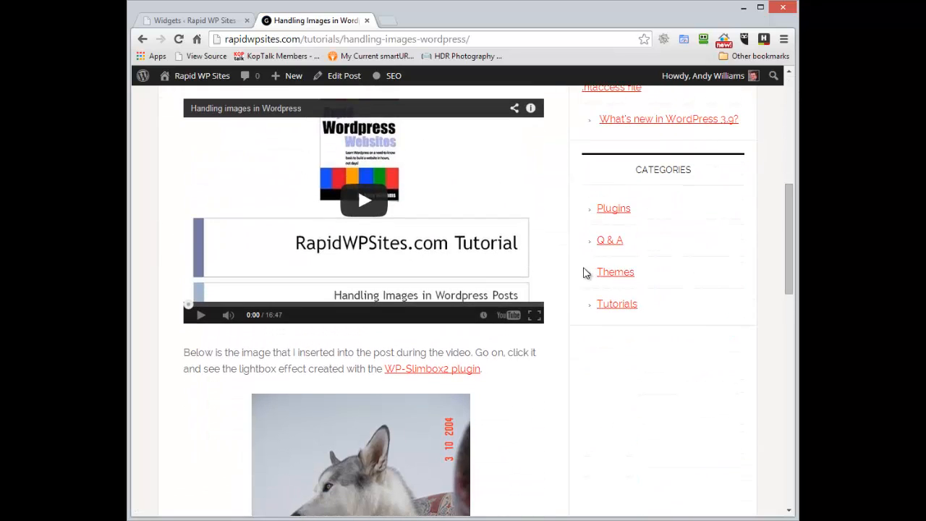
# - Check the sidebar banner on the Themes category archive and on its "Genesis Framework: News Pro Child Theme" post
pyautogui.click(626, 274)
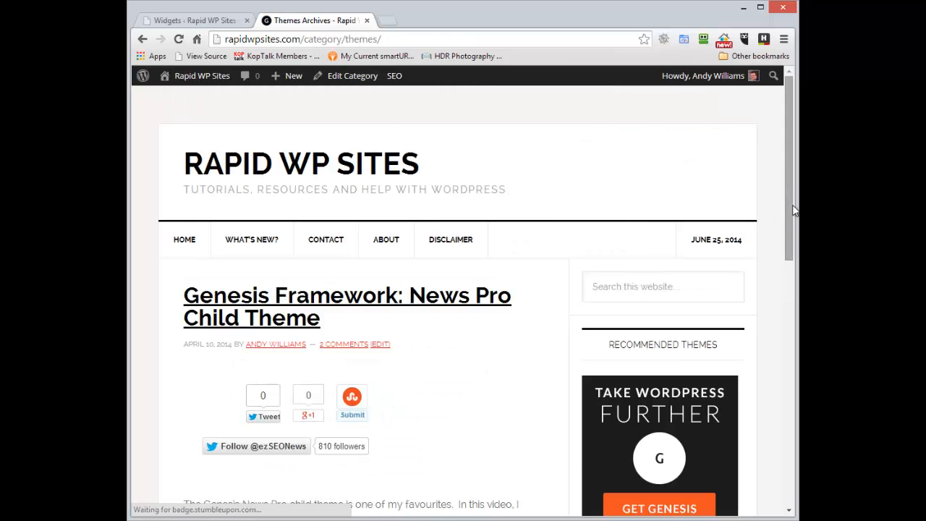
pyautogui.scroll(-4, 756, 226)
pyautogui.scroll(4, 679, 219)
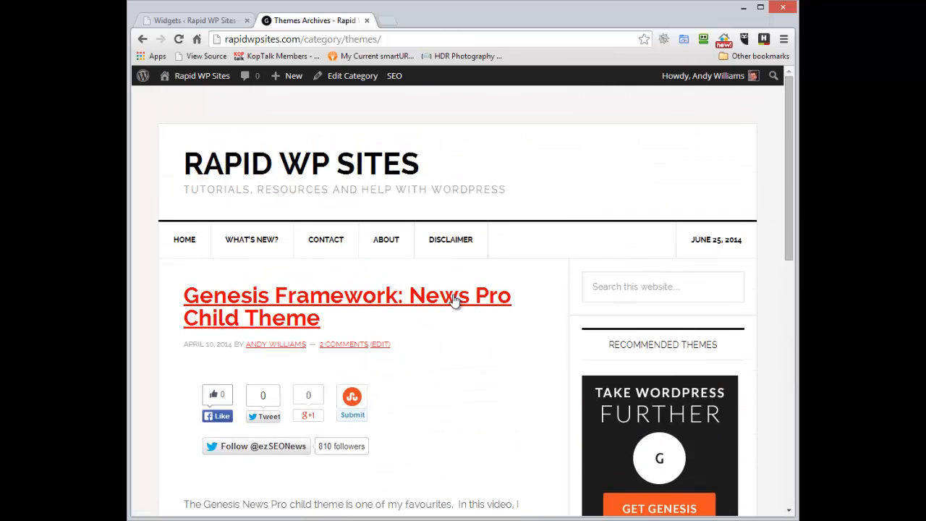
pyautogui.click(355, 309)
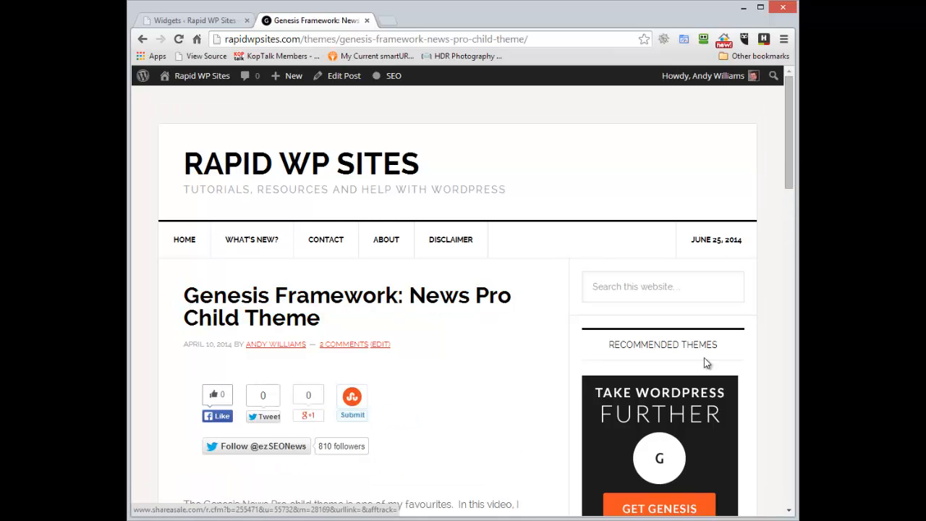
pyautogui.moveTo(787, 169); pyautogui.dragTo(790, 237)
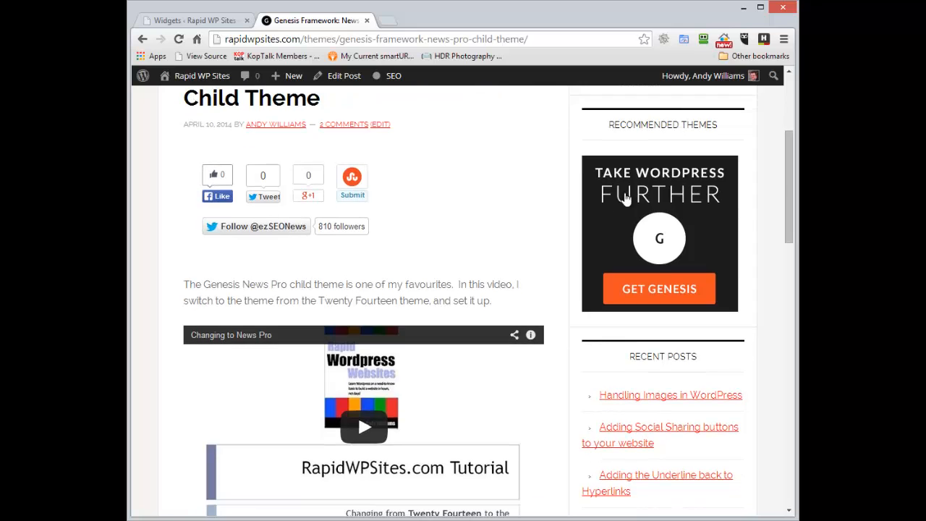
pyautogui.moveTo(788, 196); pyautogui.dragTo(784, 111)
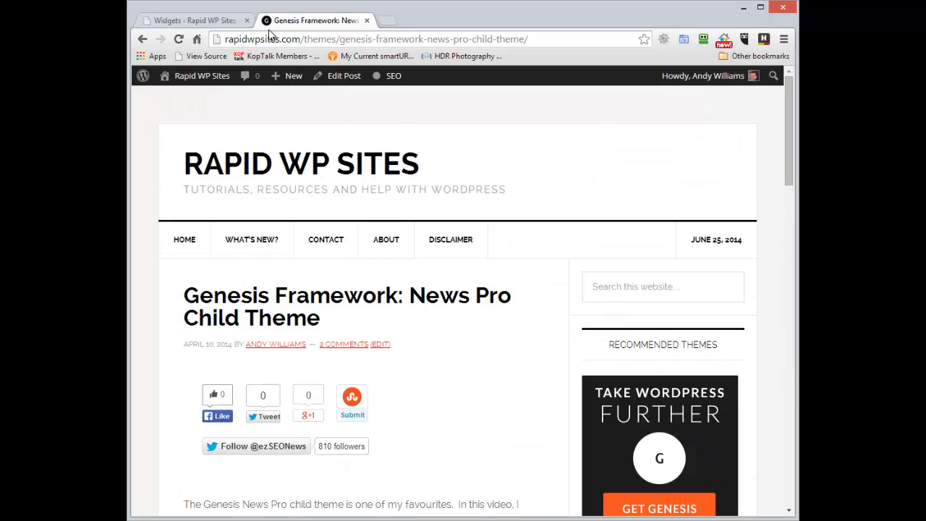
# - Return to the Widgets admin page and expand the Primary Sidebar area
pyautogui.click(191, 22)
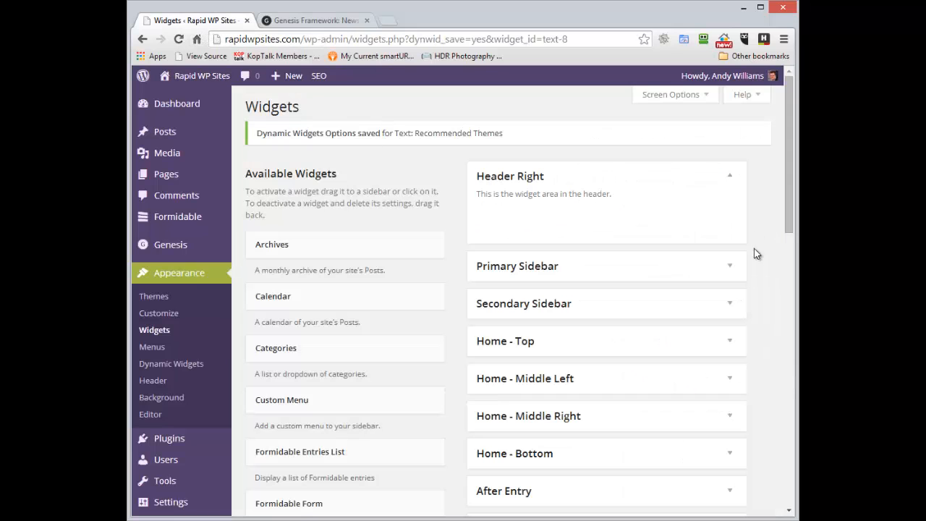
pyautogui.click(728, 268)
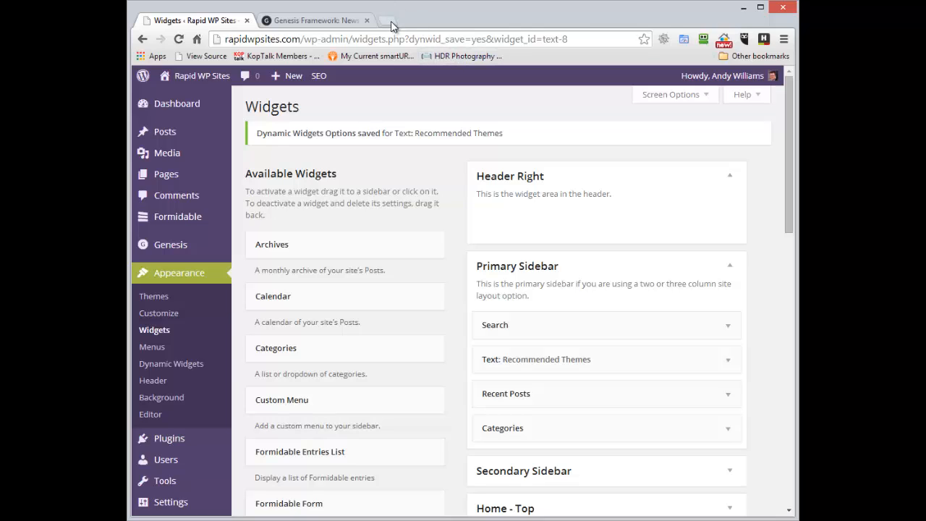
# - Open the Dynamic Widgets plugin site in a new tab from the installed plugins list and look at its download versions
pyautogui.click(173, 439)
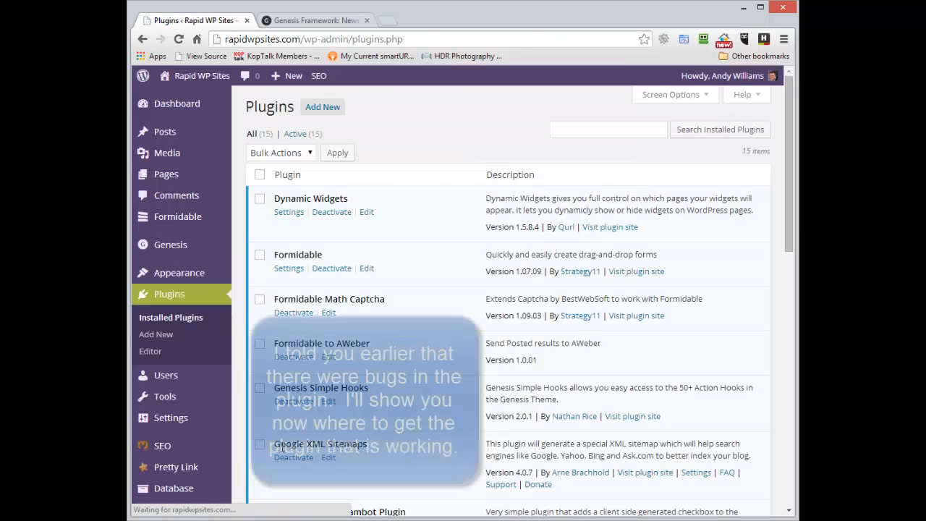
pyautogui.rightClick(607, 230)
pyautogui.click(643, 241)
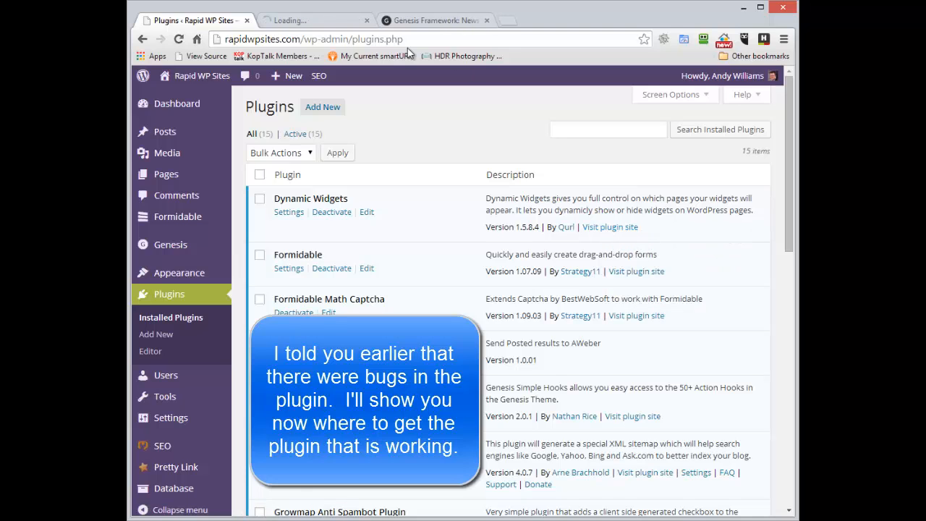
pyautogui.click(331, 24)
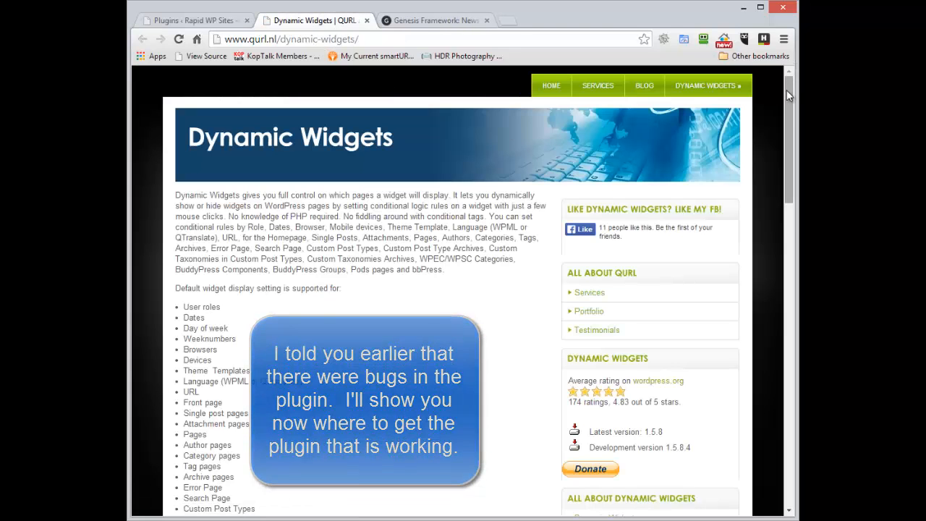
pyautogui.scroll(-2, 787, 90)
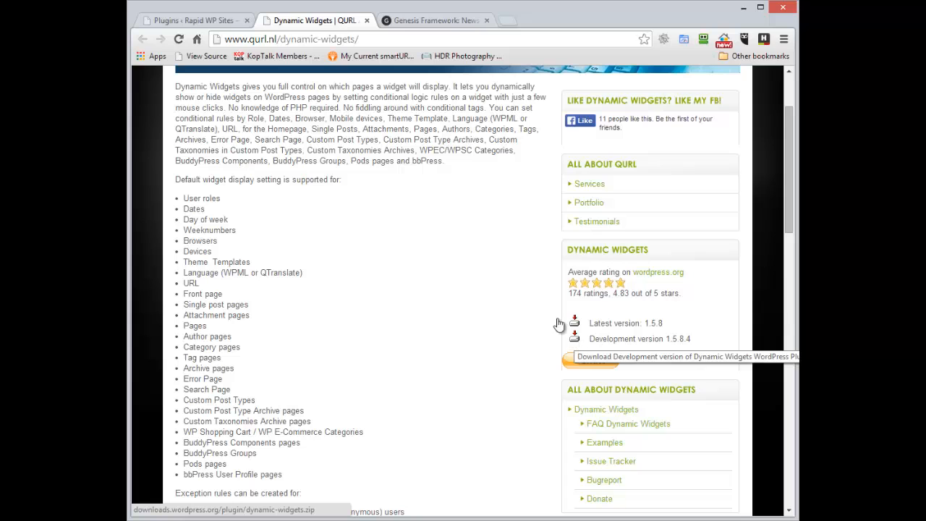
# - Return to the WordPress admin and open the page for installing a new plugin from an uploaded zip file
pyautogui.click(178, 21)
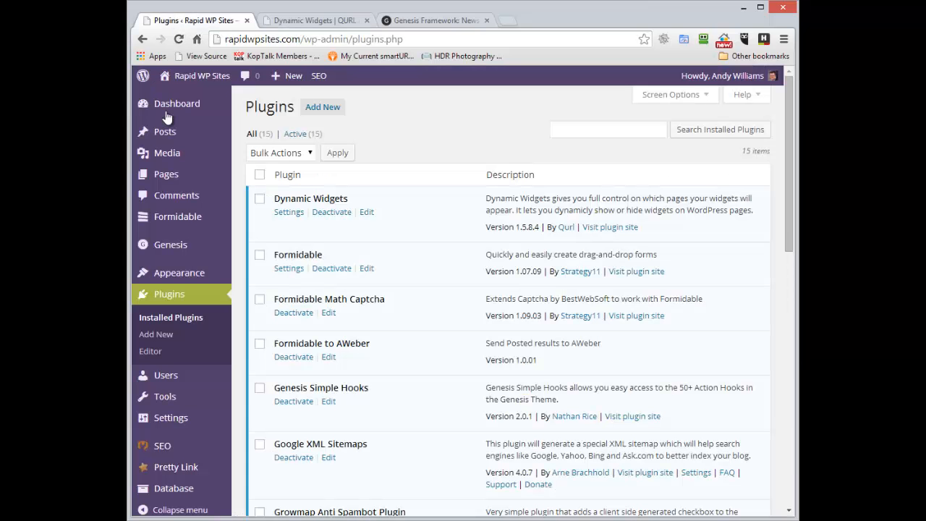
pyautogui.click(334, 109)
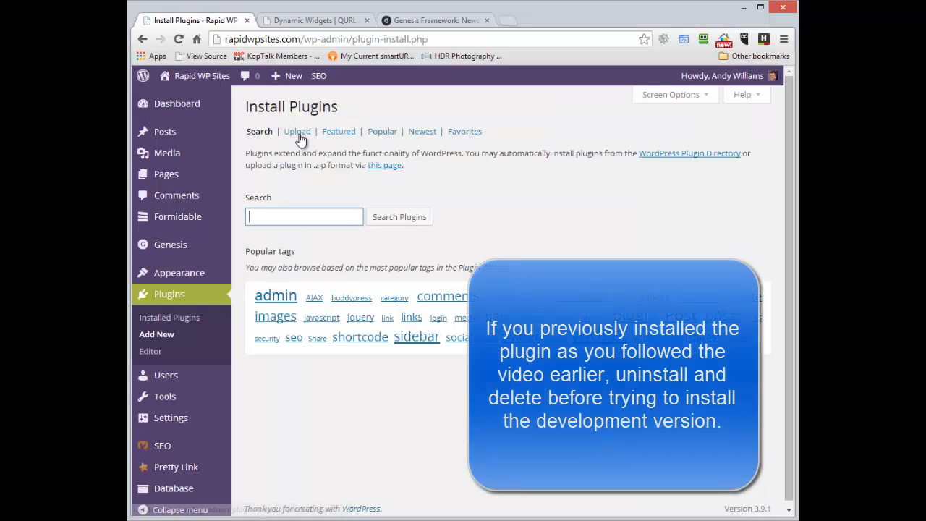
pyautogui.click(293, 133)
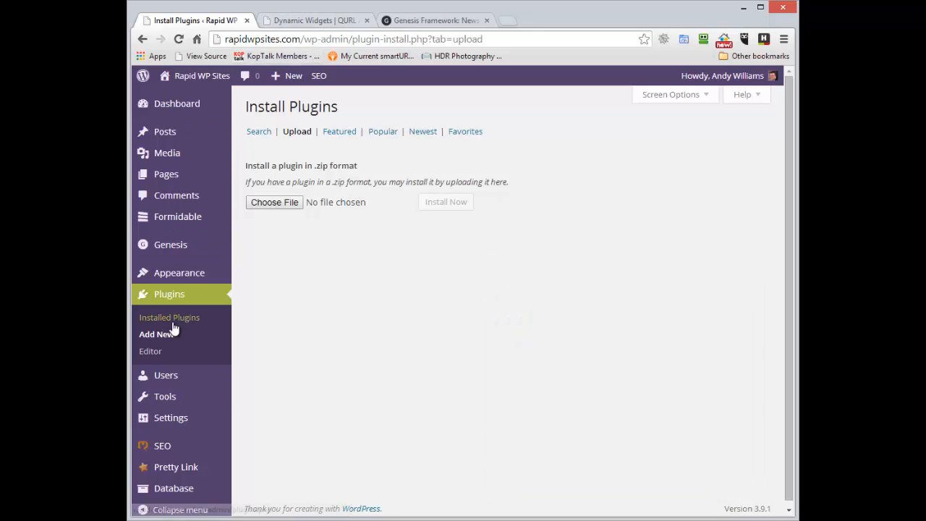
# - Revisit the Dynamic Widgets plugin site, close it, and return to the plugin upload page
pyautogui.click(317, 22)
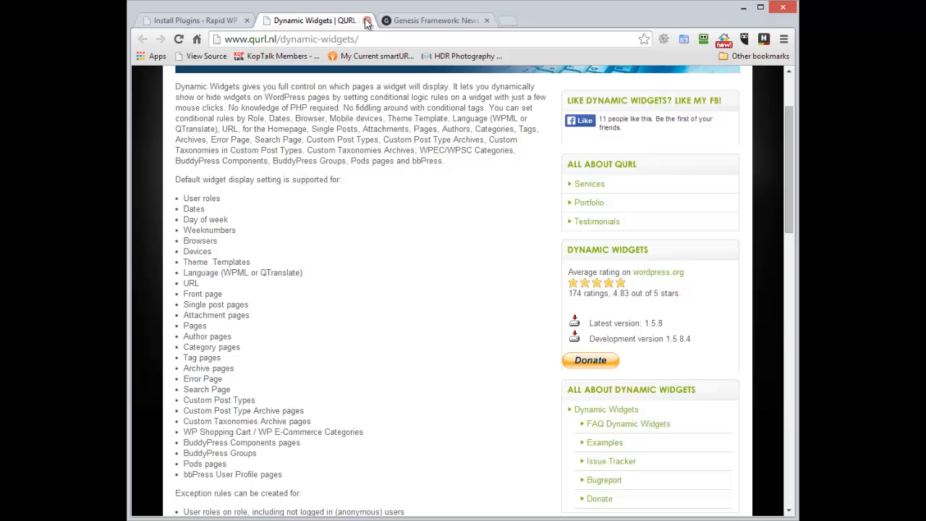
pyautogui.click(367, 22)
pyautogui.click(290, 20)
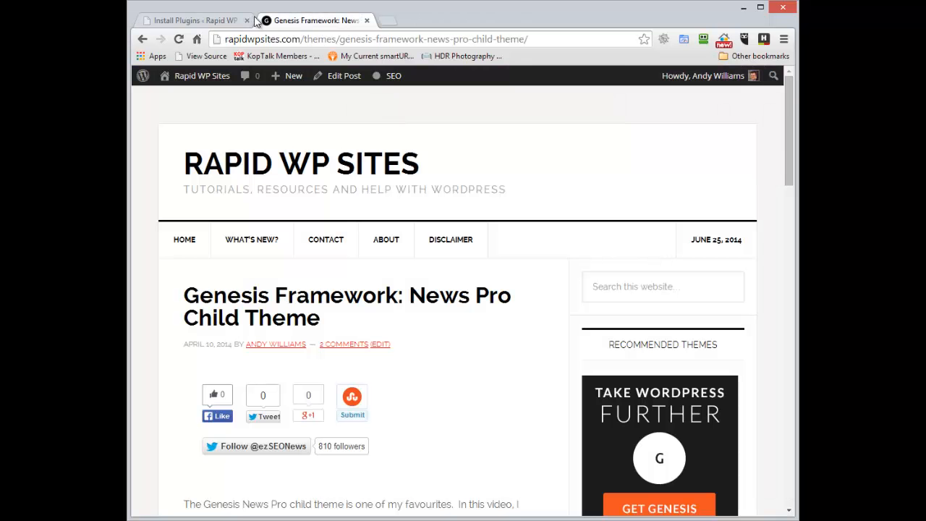
pyautogui.click(196, 22)
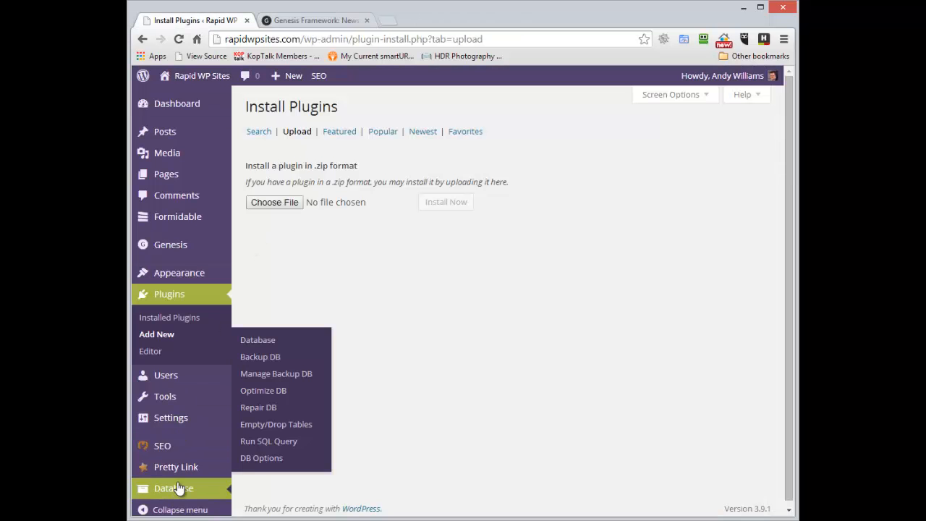
# - Open the Dynamic Widgets options of the "Recommended Themes" text widget in the Primary Sidebar
pyautogui.moveTo(186, 275)
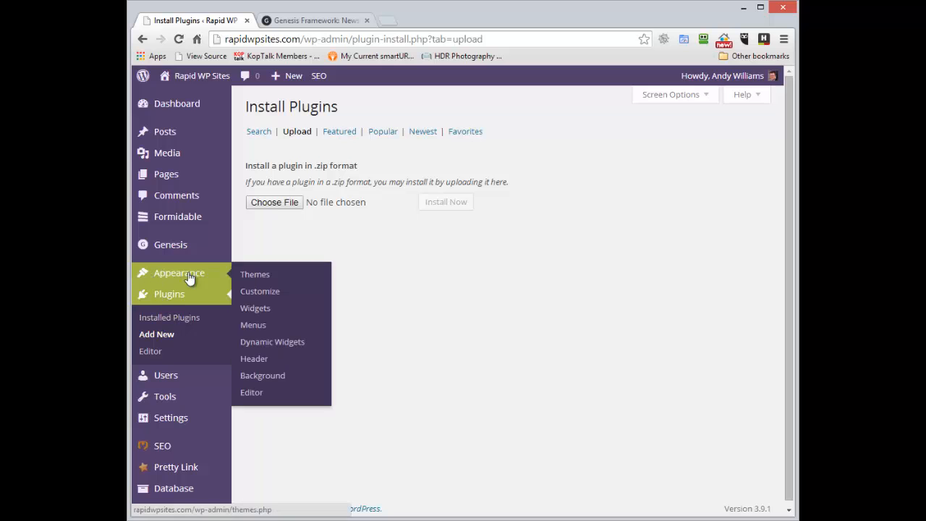
pyautogui.click(248, 307)
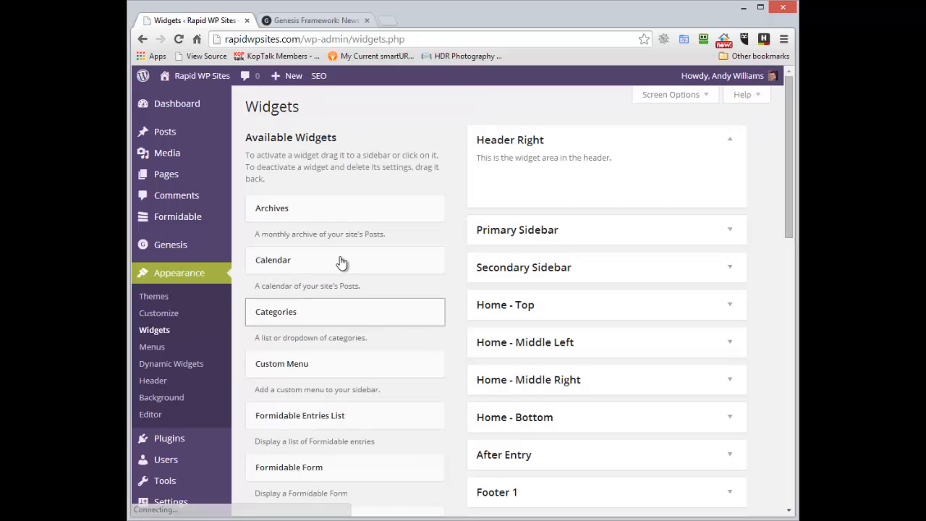
pyautogui.click(722, 230)
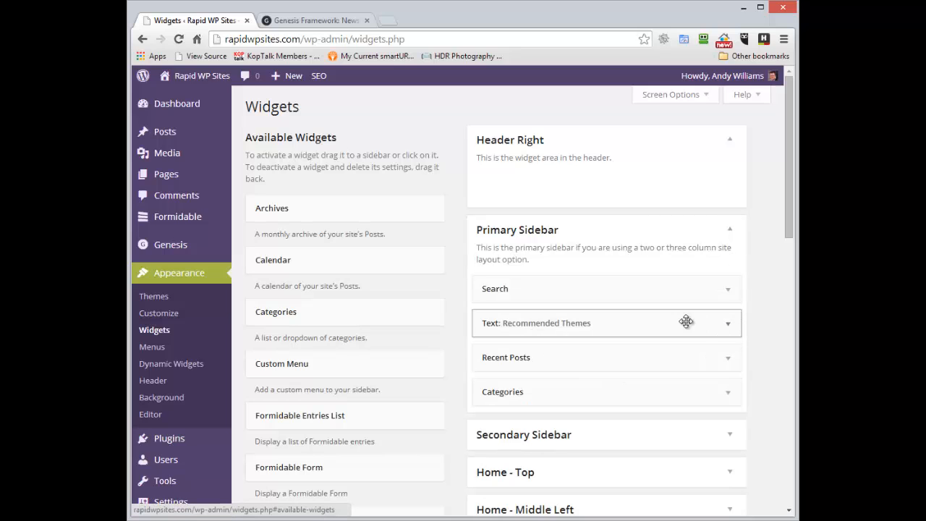
pyautogui.click(727, 327)
pyautogui.moveTo(788, 160); pyautogui.dragTo(788, 259)
pyautogui.click(563, 338)
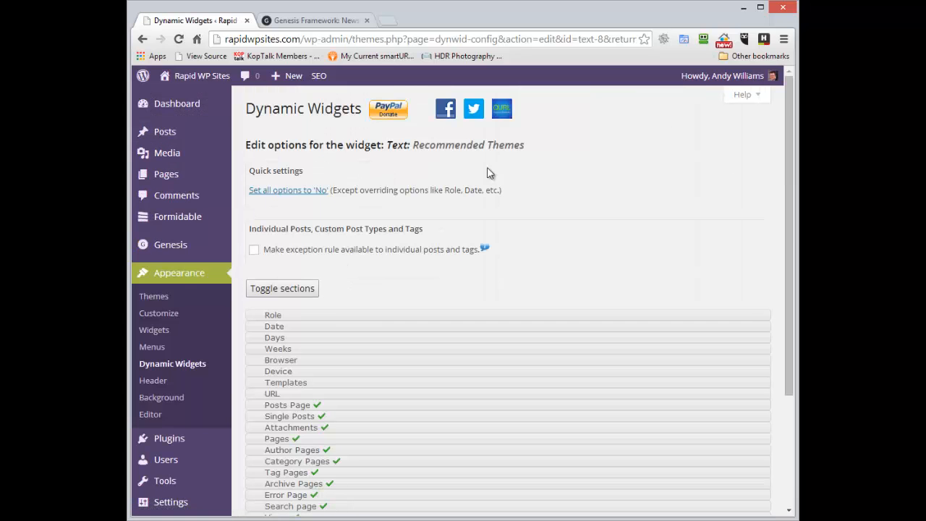
# - Expand the Browser section to look at its display options, and collapse it again
pyautogui.scroll(-1, 298, 322)
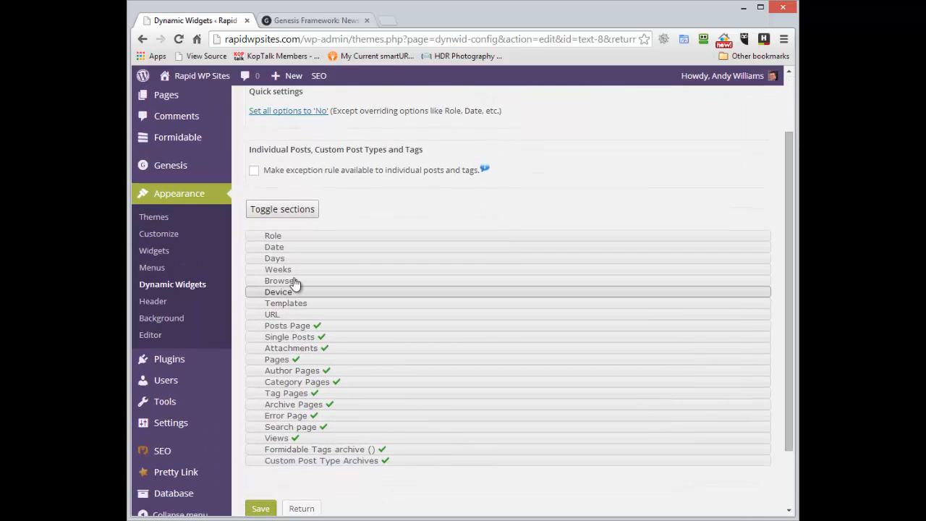
pyautogui.click(367, 287)
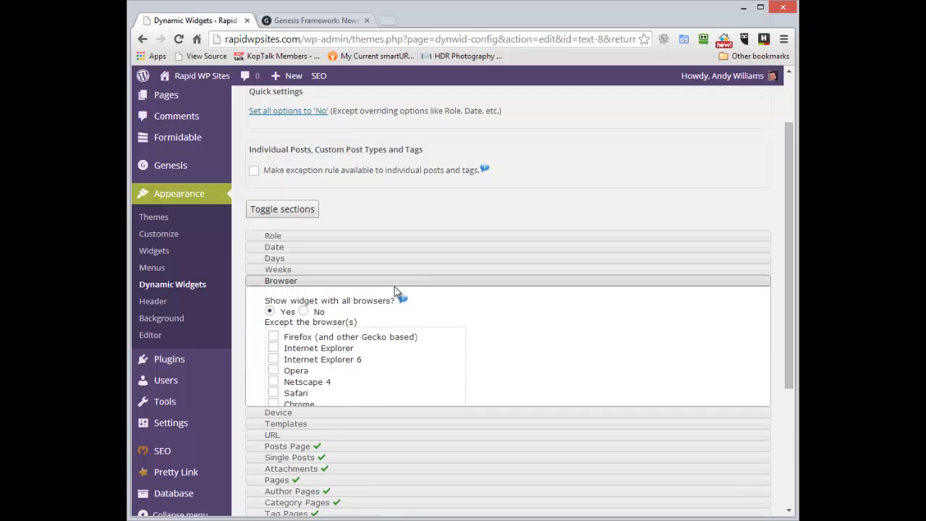
pyautogui.click(362, 283)
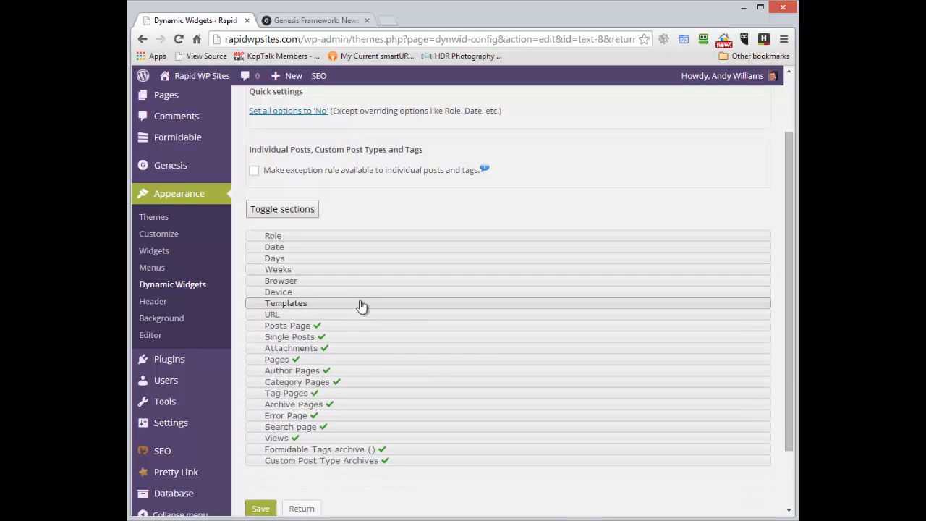
# - Expand the Device section, tick and untick the Desktop and Mobile exceptions in turn, and collapse the section again
pyautogui.click(359, 293)
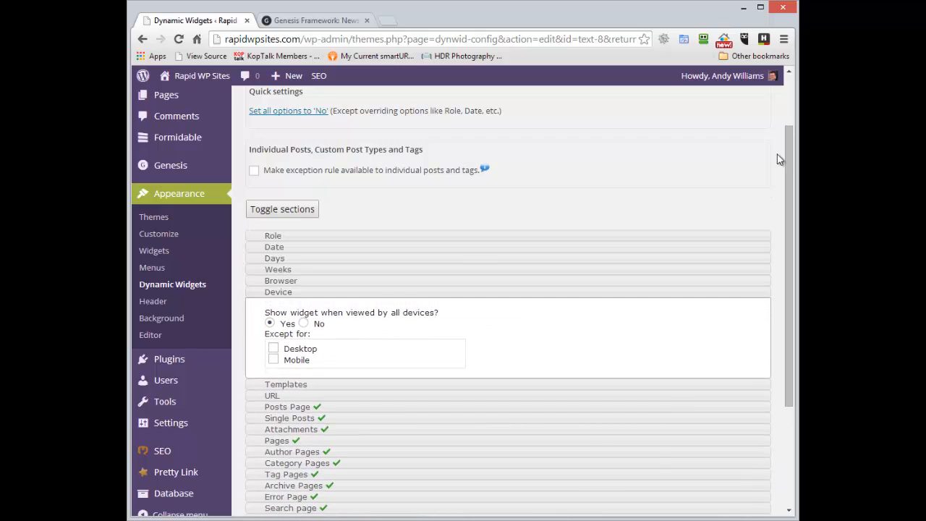
pyautogui.moveTo(787, 136); pyautogui.dragTo(788, 184)
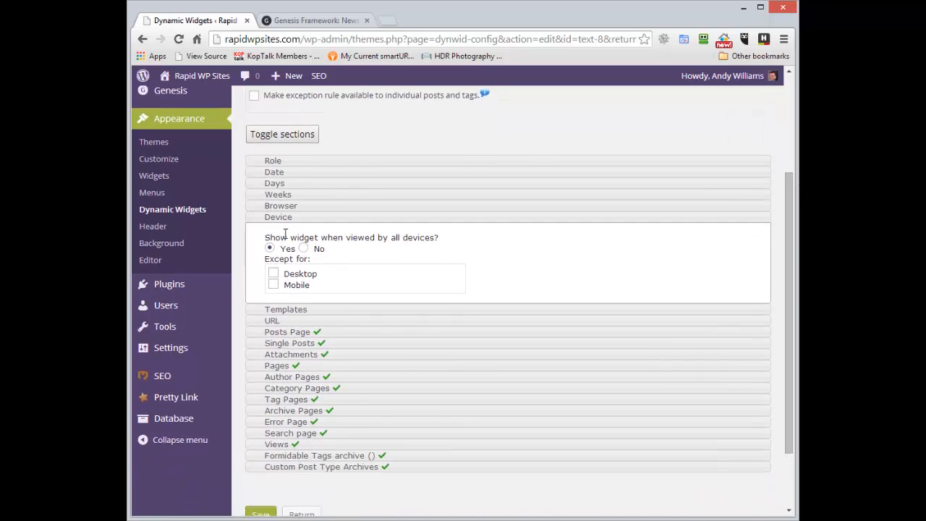
pyautogui.click(273, 275)
pyautogui.click(274, 273)
pyautogui.click(274, 284)
pyautogui.click(273, 286)
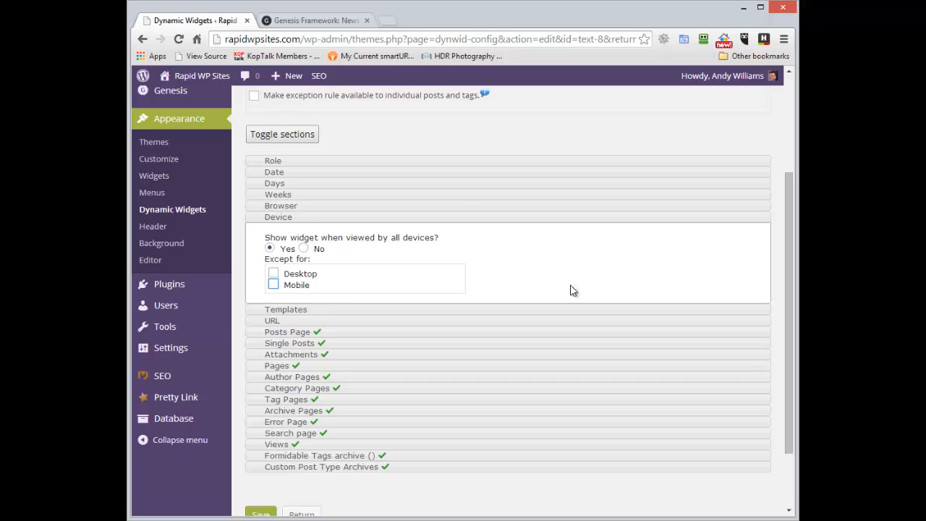
pyautogui.click(599, 217)
pyautogui.moveTo(790, 263); pyautogui.dragTo(788, 315)
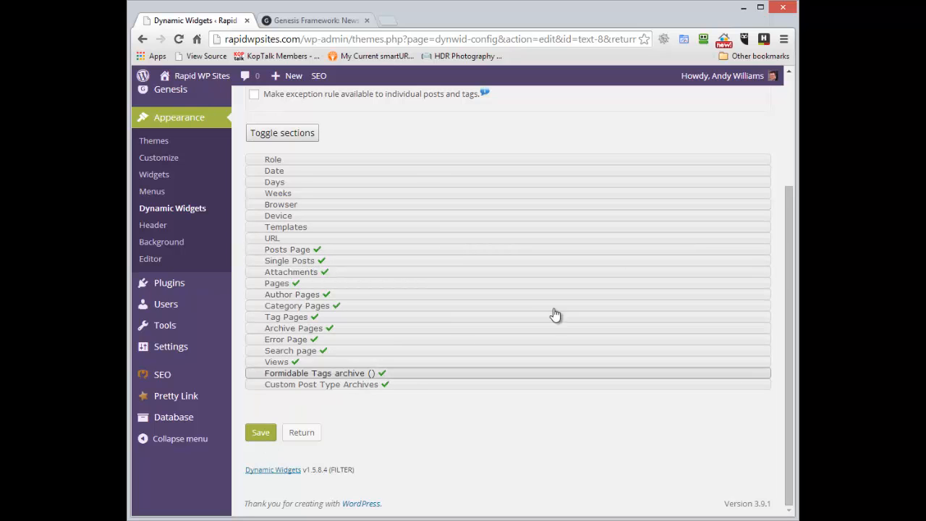
# - View the Recommended Themes sidebar banner on the live News Pro Child Theme post and return to the Dynamic Widgets options
pyautogui.click(327, 21)
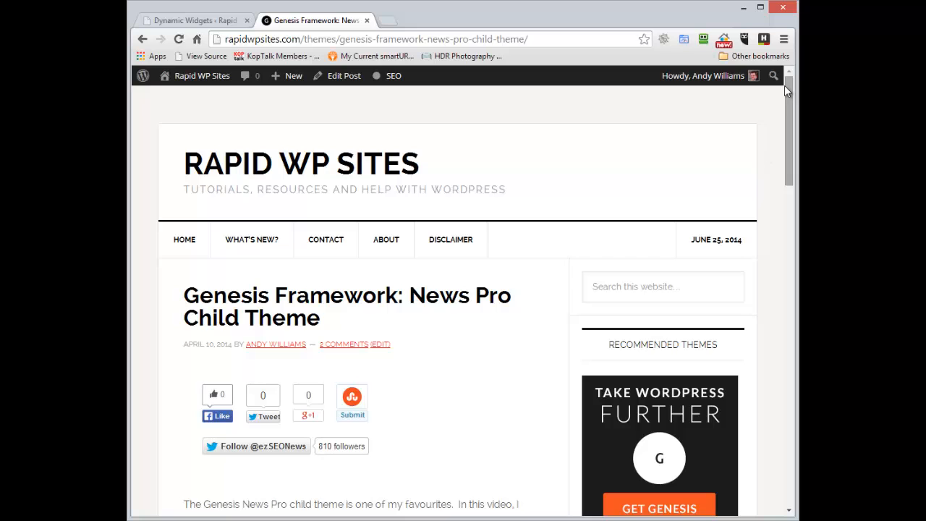
pyautogui.moveTo(786, 87)
pyautogui.mouseDown()
pyautogui.moveTo(796, 122)
pyautogui.moveTo(787, 104)
pyautogui.mouseUp()
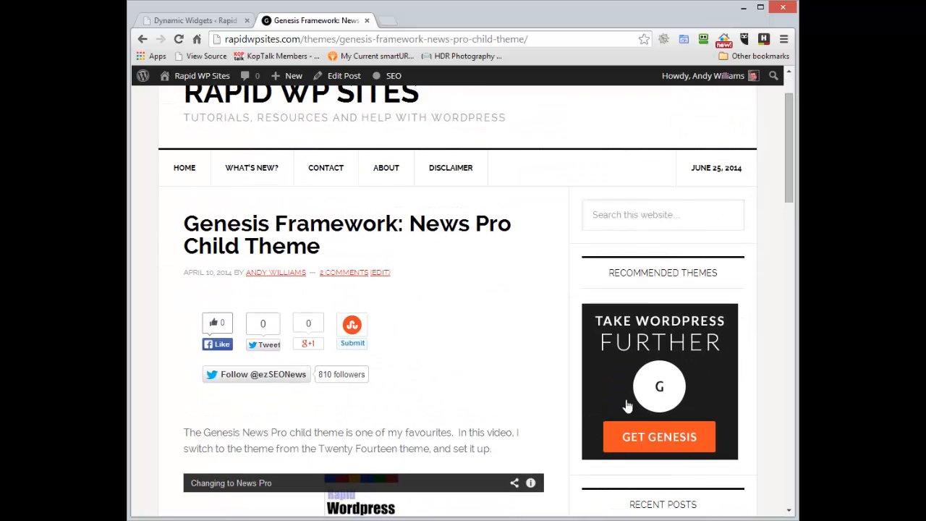
pyautogui.click(202, 21)
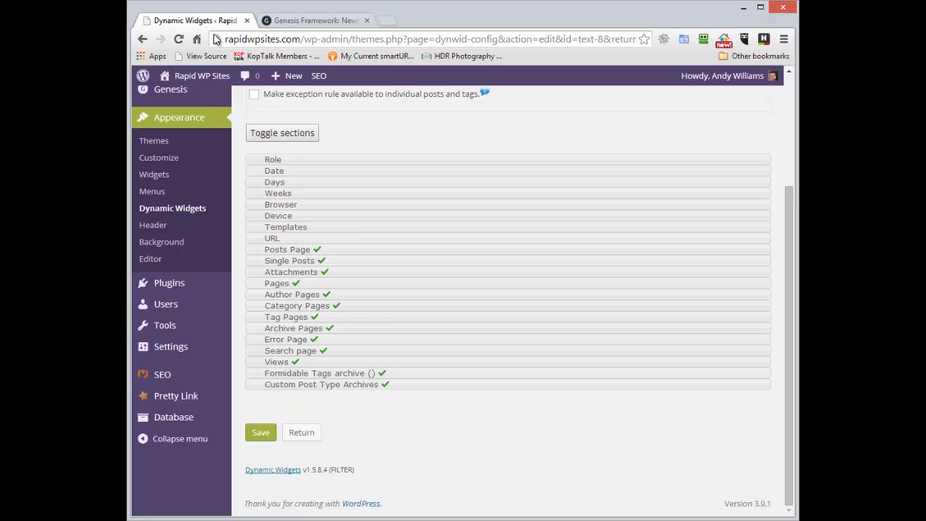
# - Go back to the live News Pro post and open the Tutorials category archive to examine its sidebar widgets
pyautogui.click(323, 22)
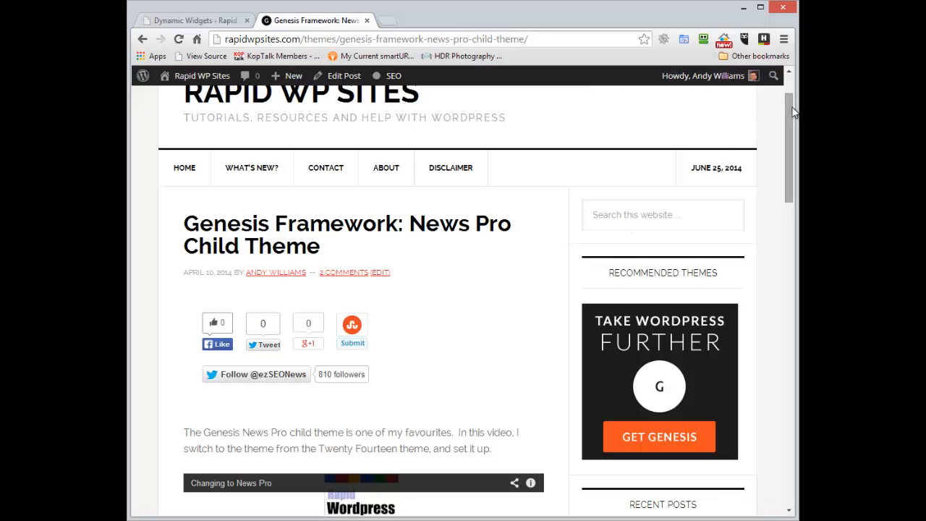
pyautogui.moveTo(789, 123); pyautogui.dragTo(790, 260)
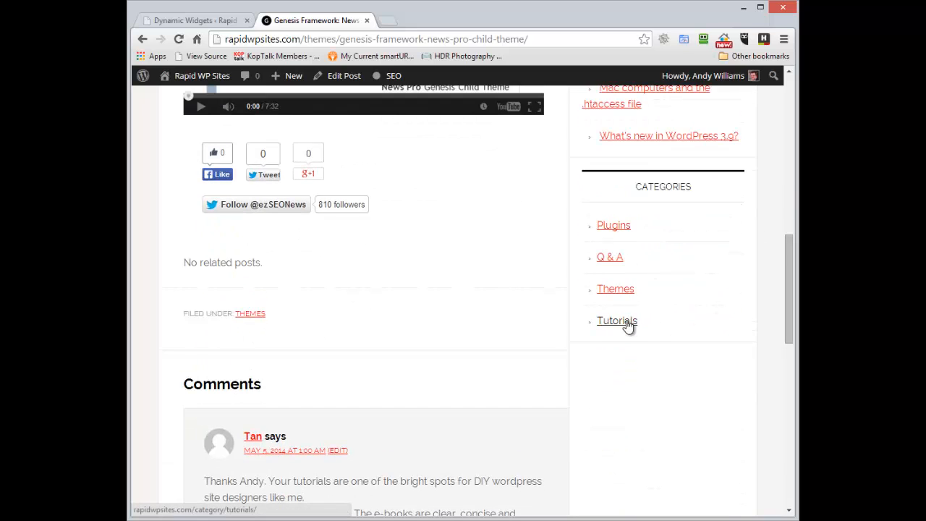
pyautogui.click(619, 322)
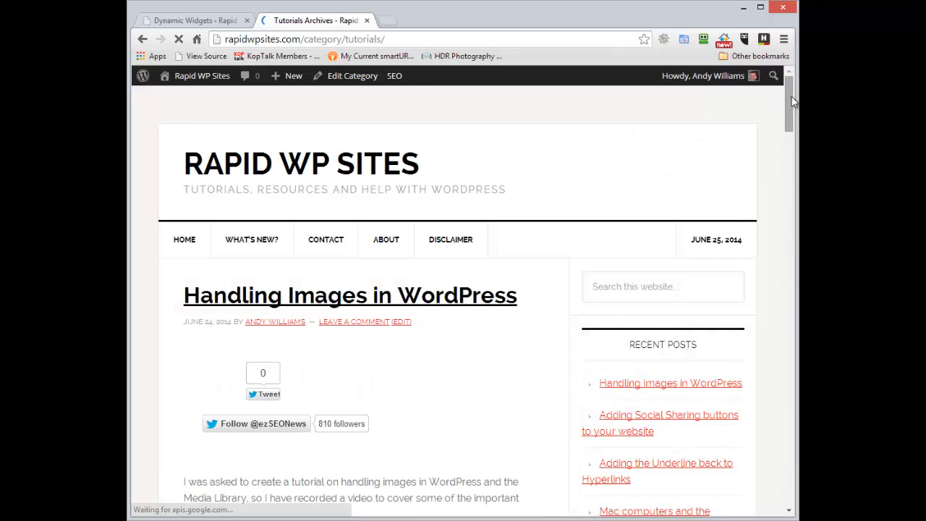
pyautogui.moveTo(791, 102); pyautogui.dragTo(791, 150)
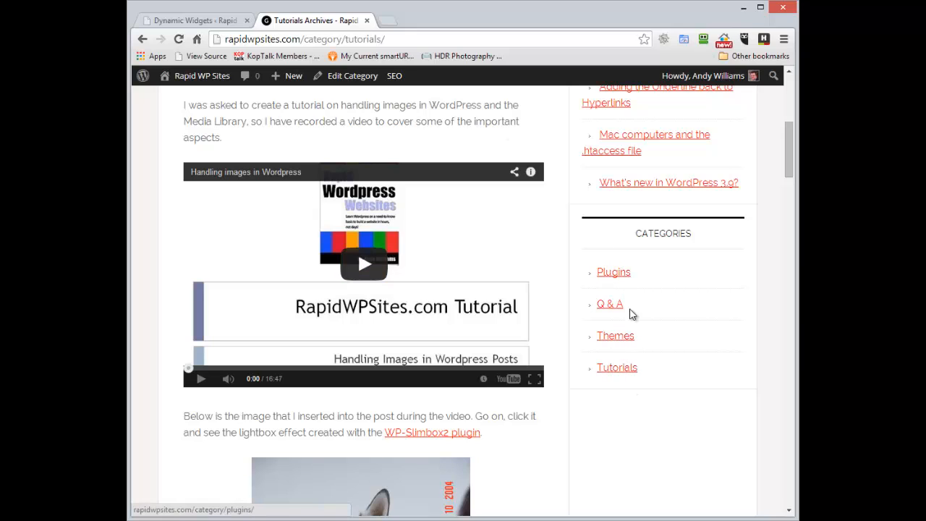
pyautogui.moveTo(788, 139); pyautogui.dragTo(498, 72)
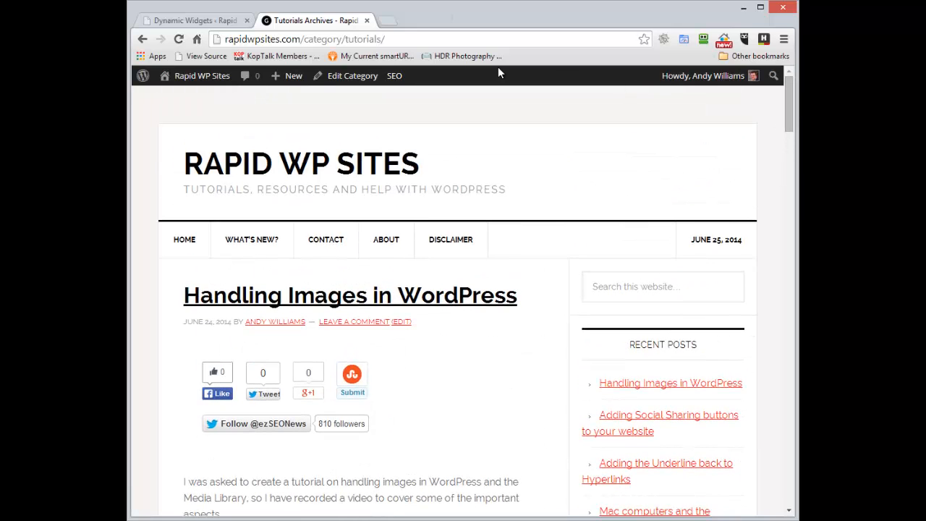